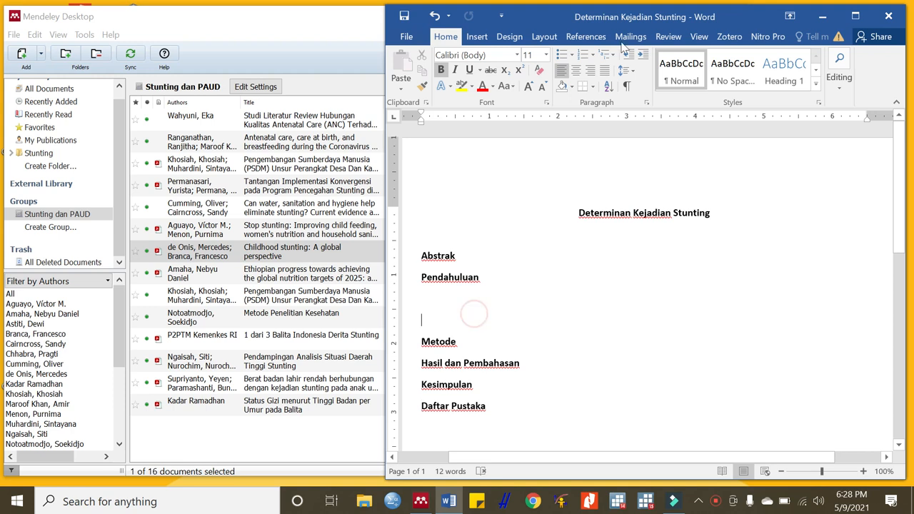
# - Place the text cursor on the empty line below Pendahuluan and browse the Stunting dan PAUD group's references in Mendeley
pyautogui.moveTo(596, 22); pyautogui.dragTo(601, 21)
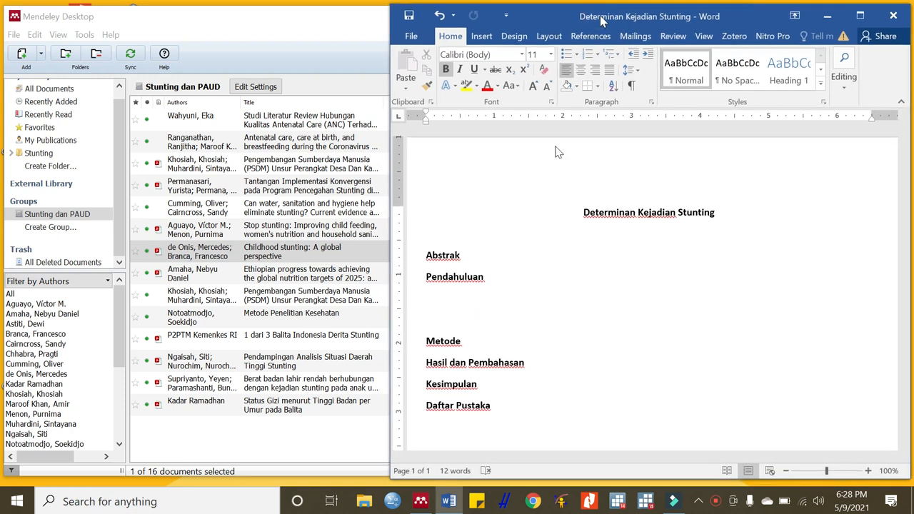
pyautogui.click(434, 307)
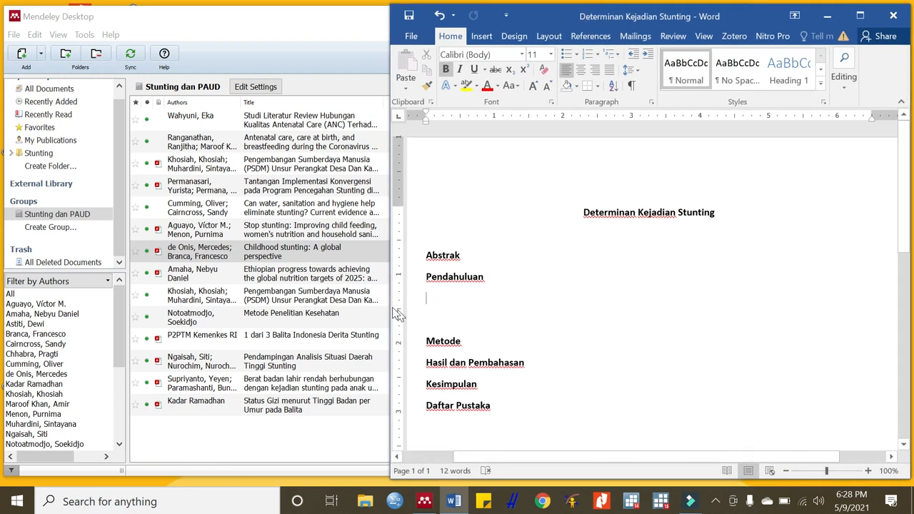
pyautogui.click(341, 320)
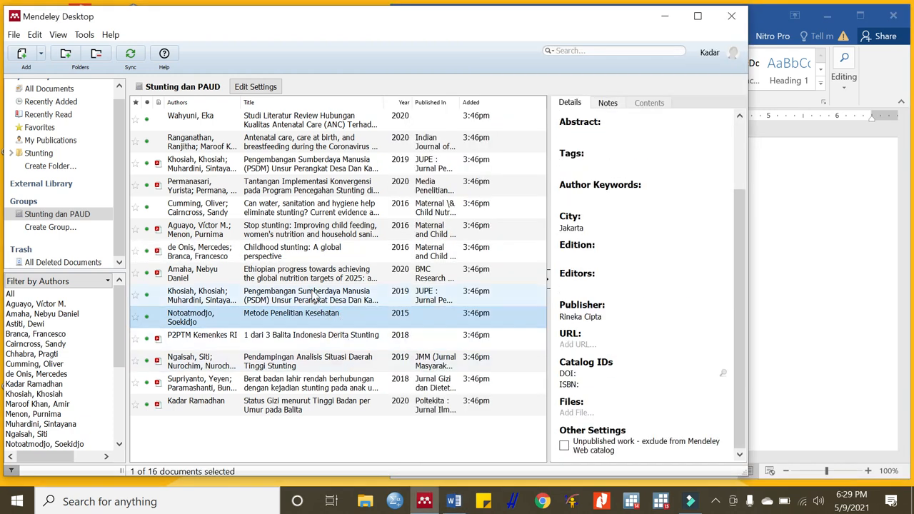
pyautogui.click(300, 363)
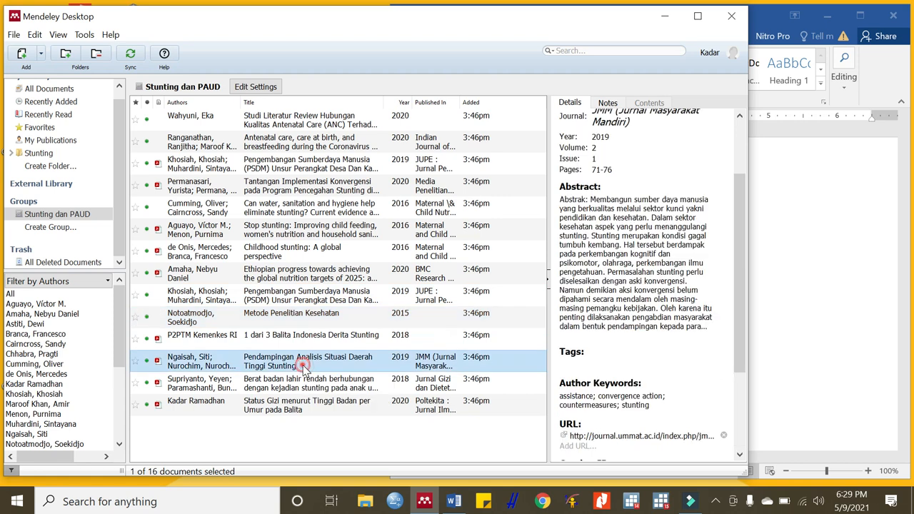
pyautogui.click(302, 229)
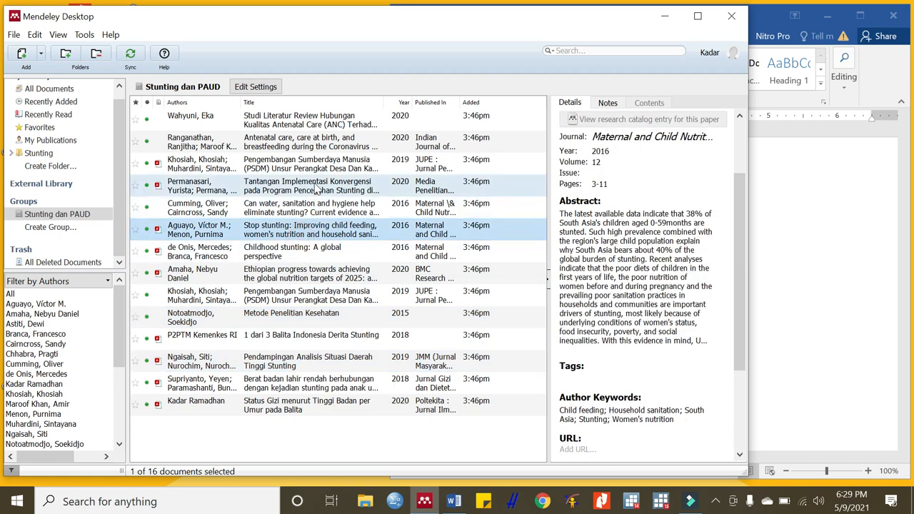
pyautogui.click(315, 184)
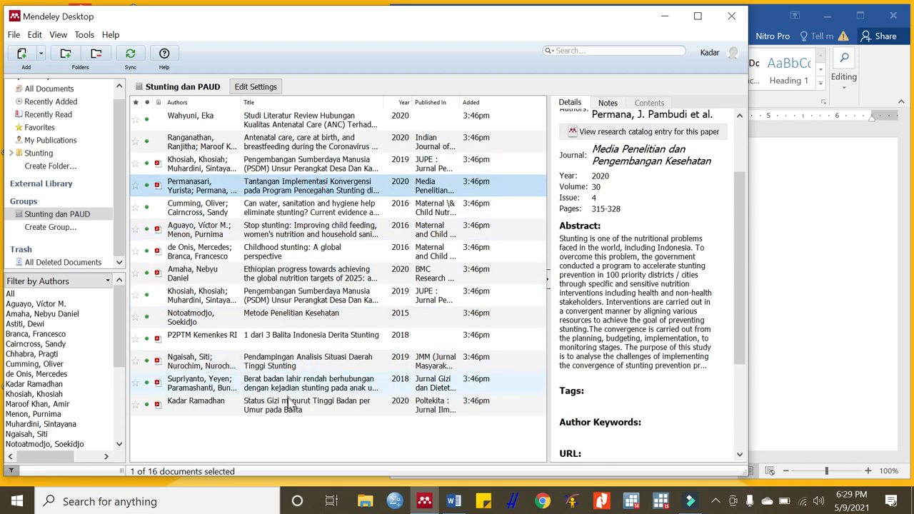
pyautogui.click(289, 366)
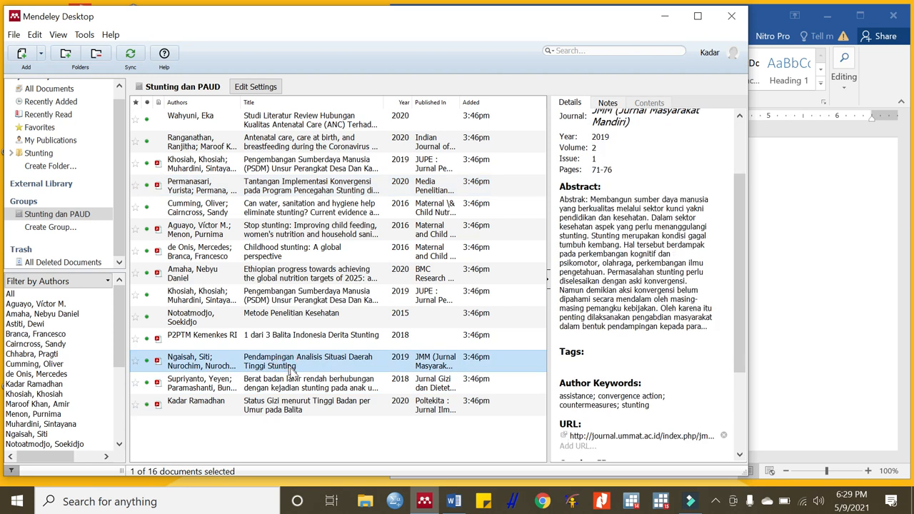
# - Copy the first abstract sentence, up to "(HPK)", from the 2019 JUPE article in Mendeley and paste it under Pendahuluan in Word
pyautogui.click(305, 303)
pyautogui.click(598, 240)
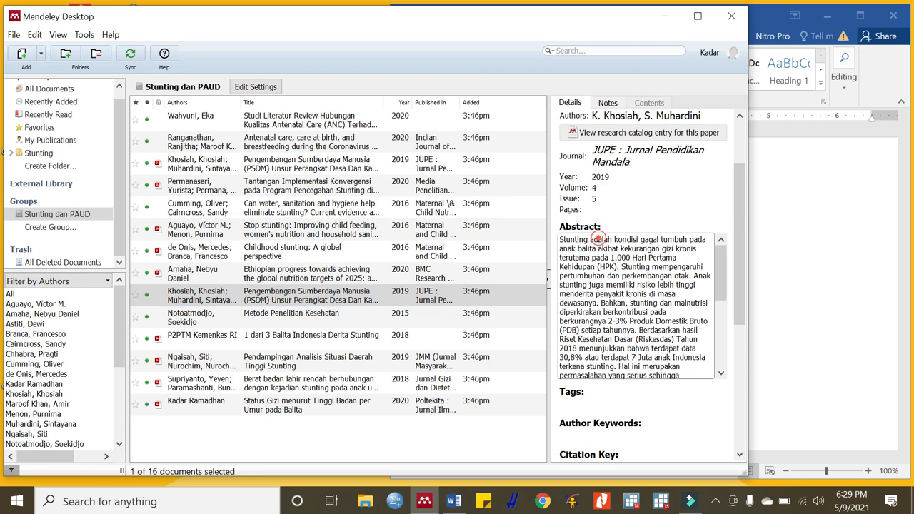
pyautogui.moveTo(561, 239); pyautogui.dragTo(615, 266)
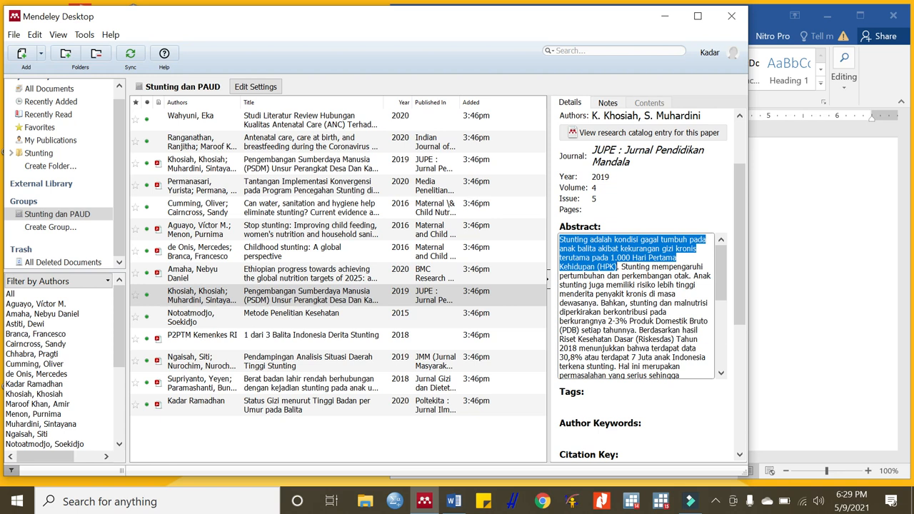
pyautogui.hotkey('alt', 'Tab')
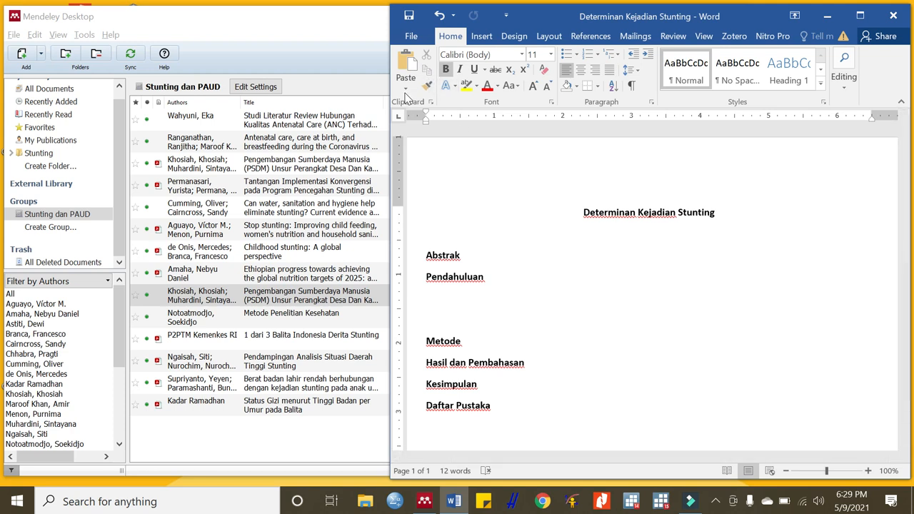
pyautogui.click(406, 87)
pyautogui.click(446, 122)
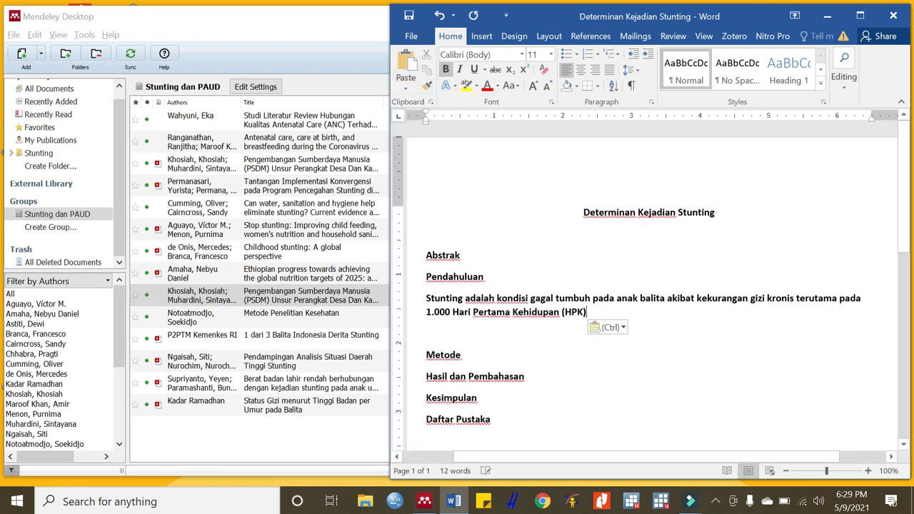
# - Remove the bold formatting from the pasted sentence under Pendahuluan
pyautogui.moveTo(591, 312); pyautogui.dragTo(426, 299)
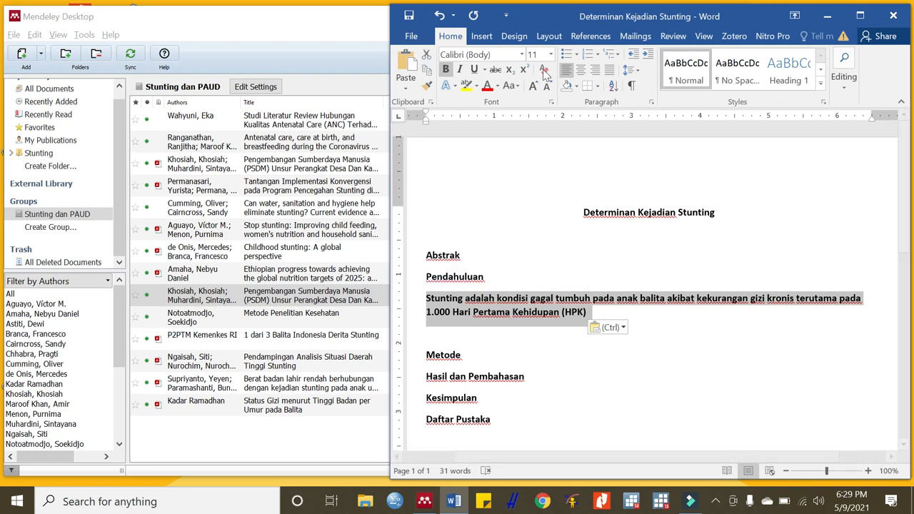
pyautogui.click(445, 70)
pyautogui.click(650, 331)
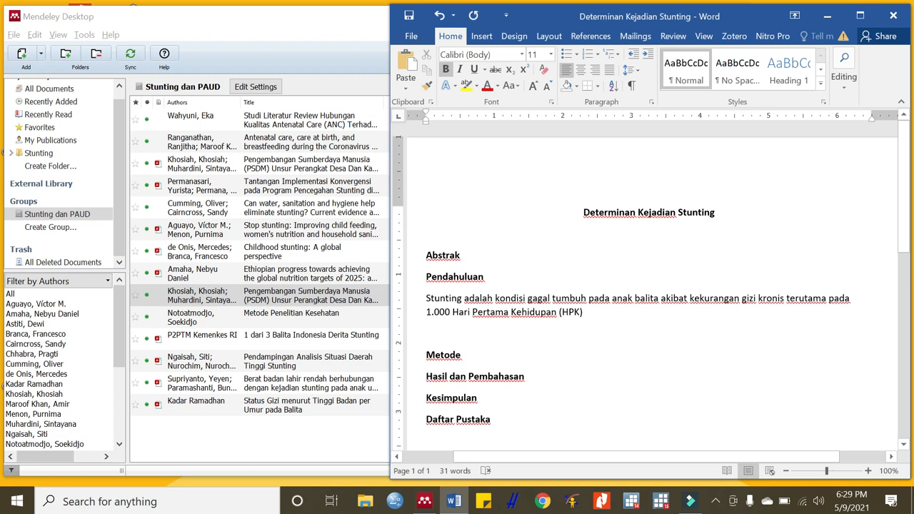
# - Insert a Mendeley citation of the 2019 JUPE article "Pengembangan Sumberdaya Manusia (PSDM)" after "(HPK)" in the Pendahuluan paragraph
pyautogui.click(585, 312)
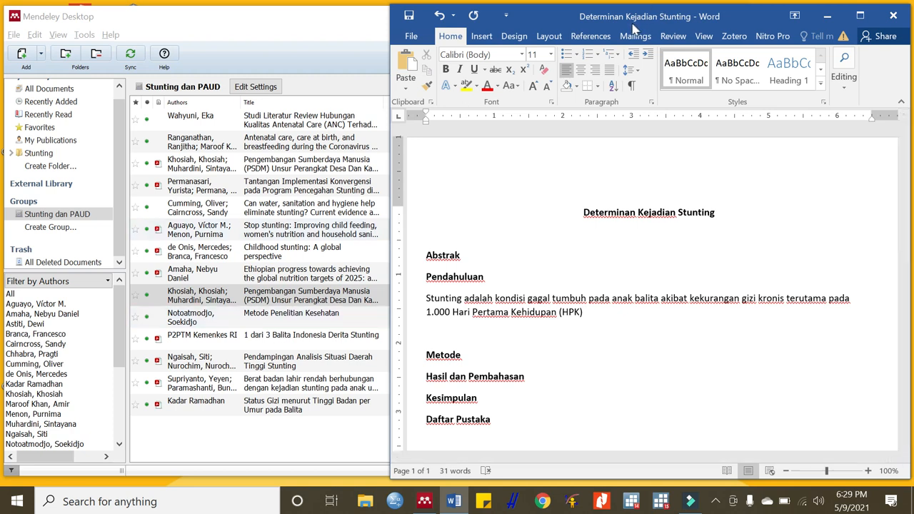
pyautogui.moveTo(559, 13); pyautogui.dragTo(574, 10)
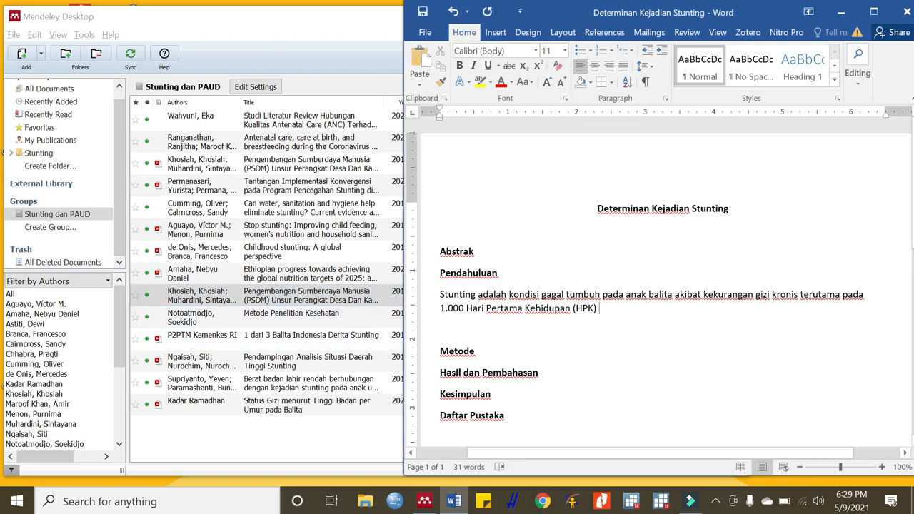
pyautogui.click(607, 34)
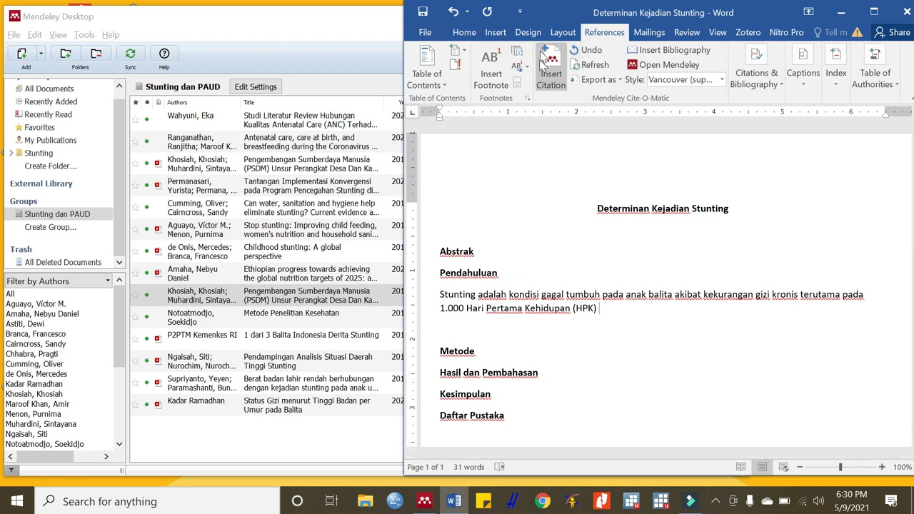
pyautogui.click(551, 74)
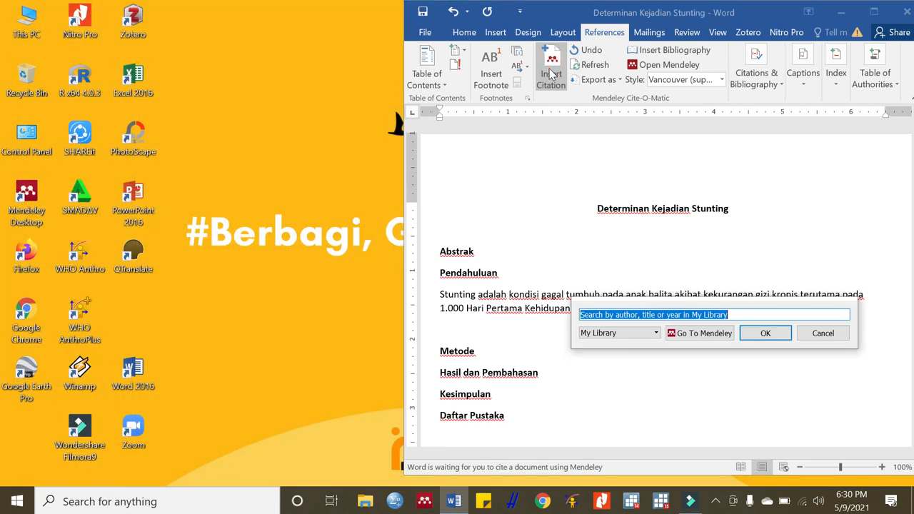
pyautogui.click(705, 333)
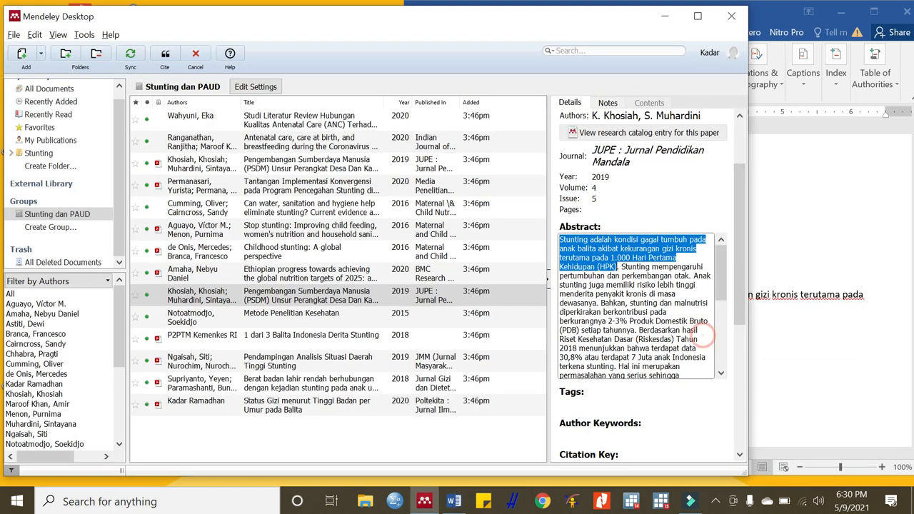
pyautogui.click(289, 318)
pyautogui.click(287, 297)
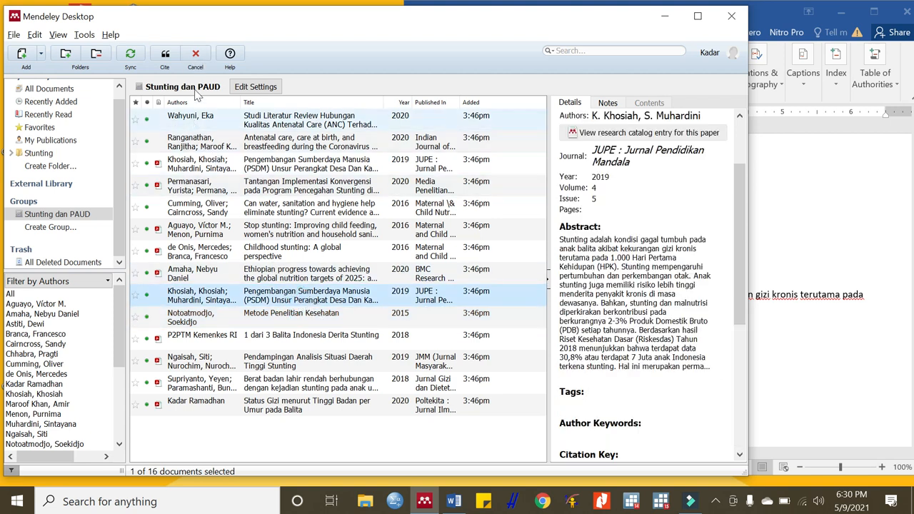
pyautogui.click(165, 58)
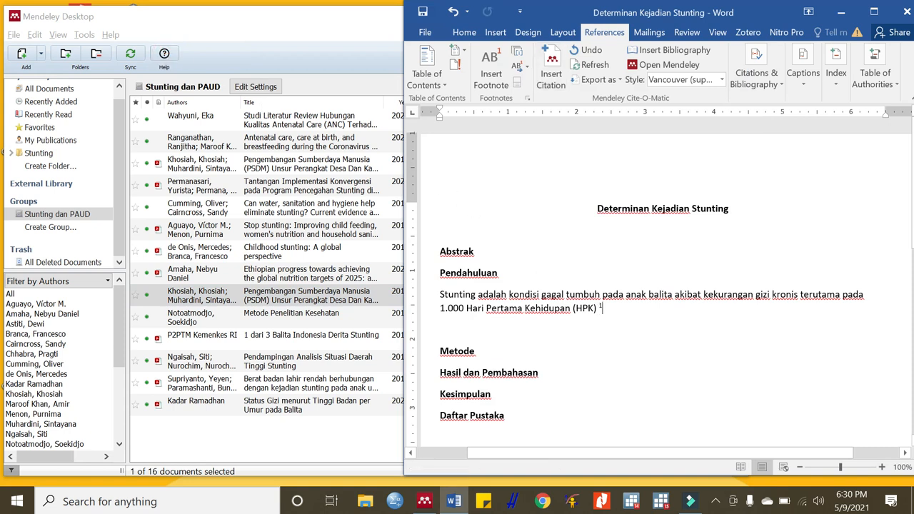
# - Change the citation style to American Psychological Association 7th edition and end the cited sentence with a period
pyautogui.scroll(-1, 665, 285)
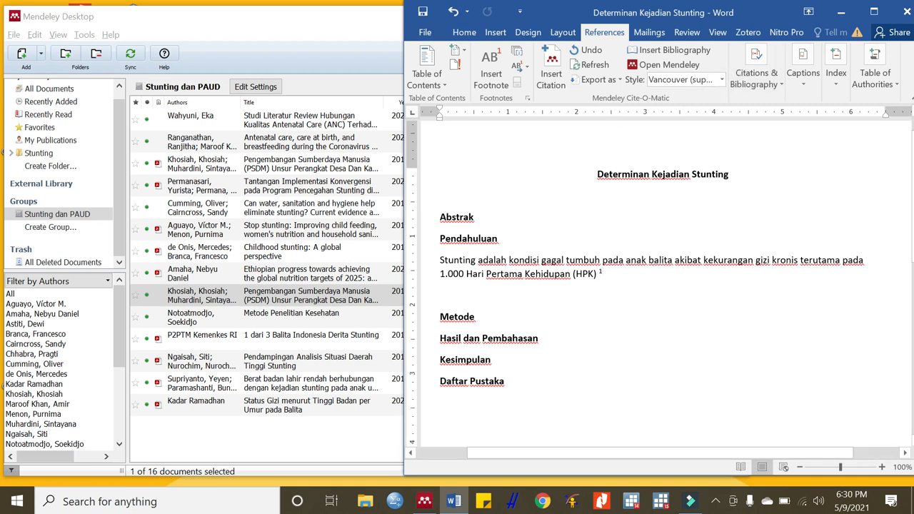
pyautogui.click(698, 81)
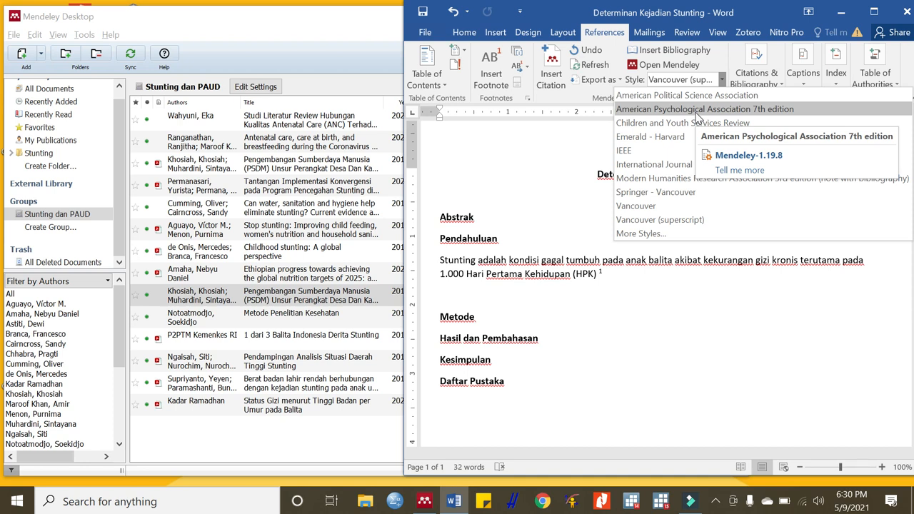
pyautogui.click(696, 112)
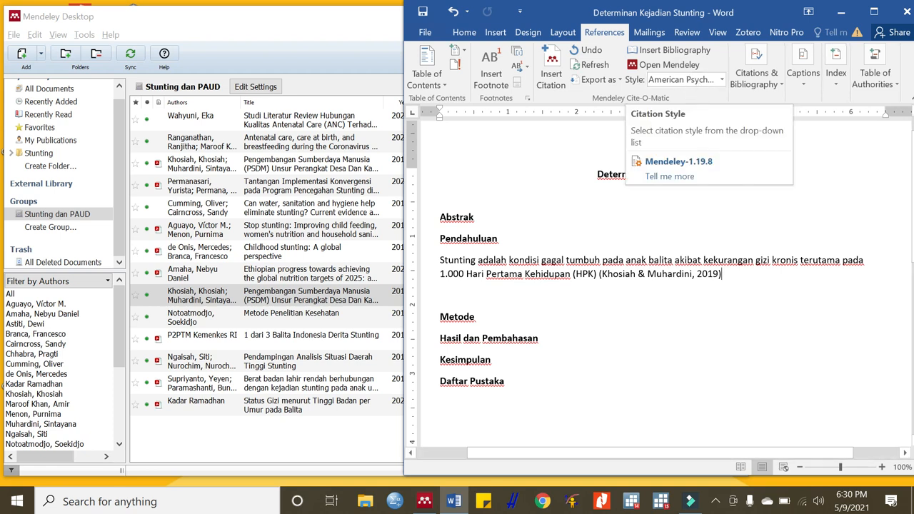
pyautogui.write('.')
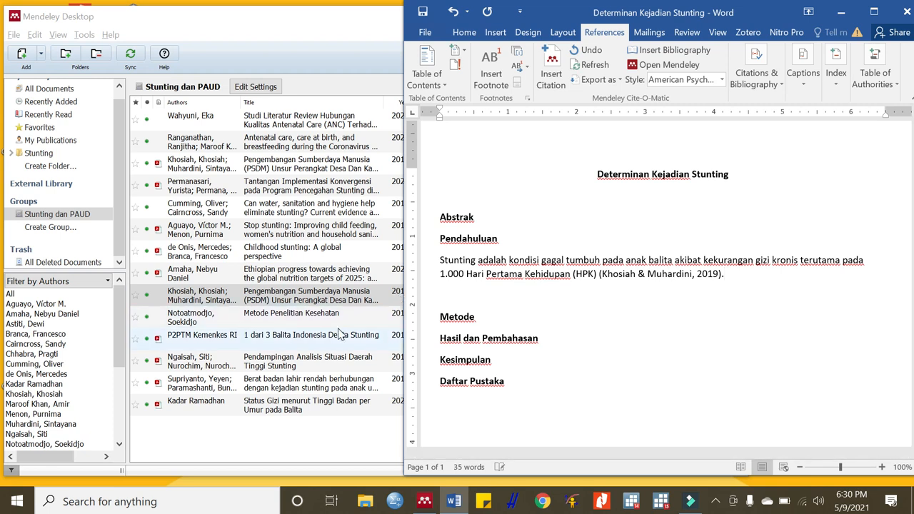
# - Copy the first abstract sentence of "Status Gizi menurut Tinggi Badan per Umur pada Balita" from Mendeley and append it to the Pendahuluan paragraph in Word
pyautogui.click(340, 249)
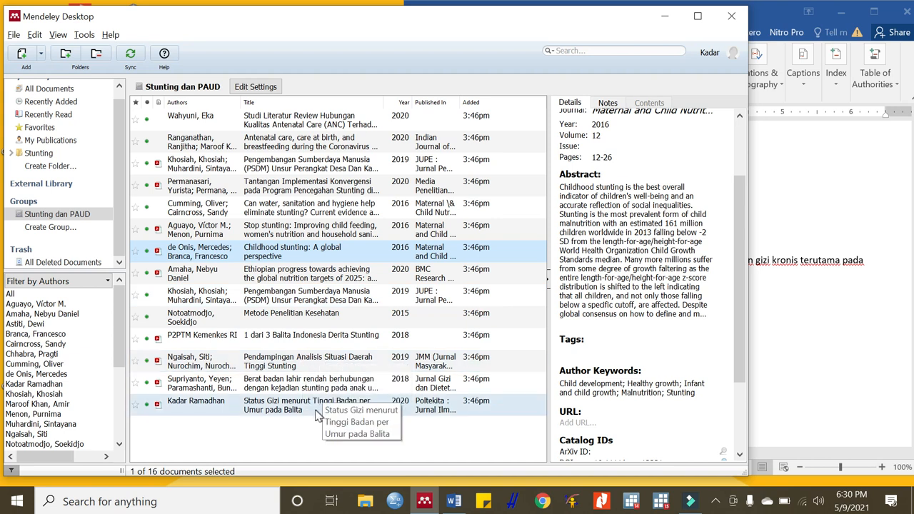
pyautogui.click(320, 384)
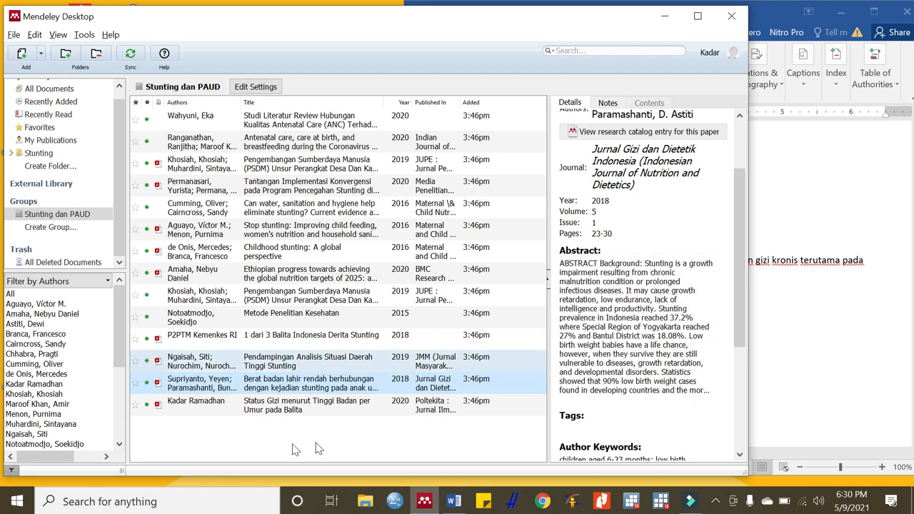
pyautogui.click(287, 403)
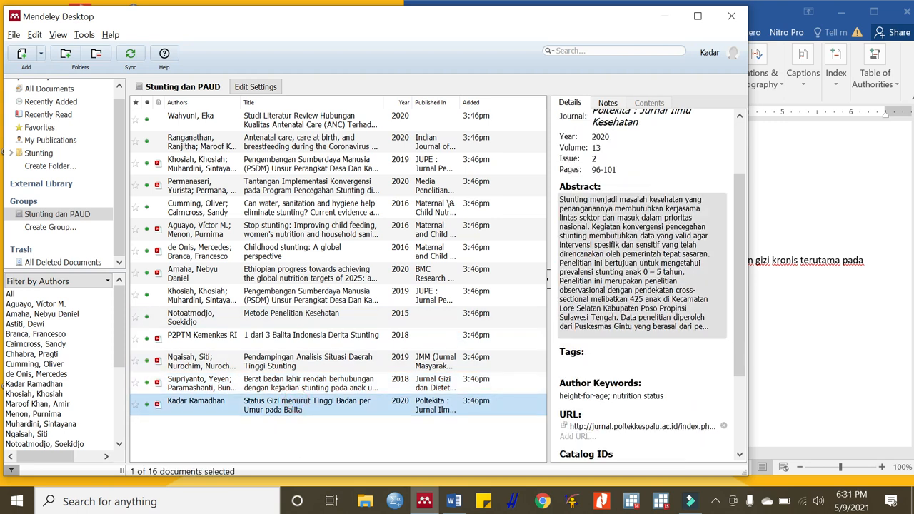
pyautogui.click(627, 226)
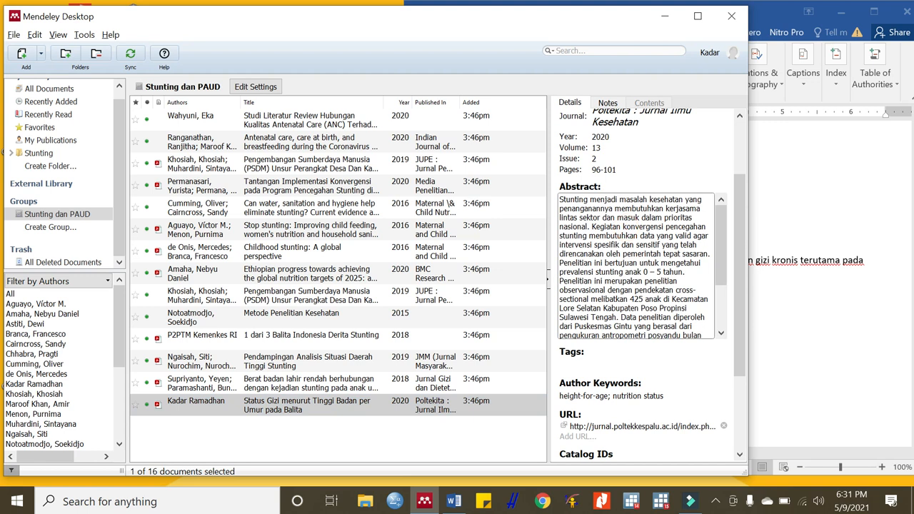
pyautogui.moveTo(590, 226); pyautogui.dragTo(560, 199)
pyautogui.hotkey('ctrl', 'c')
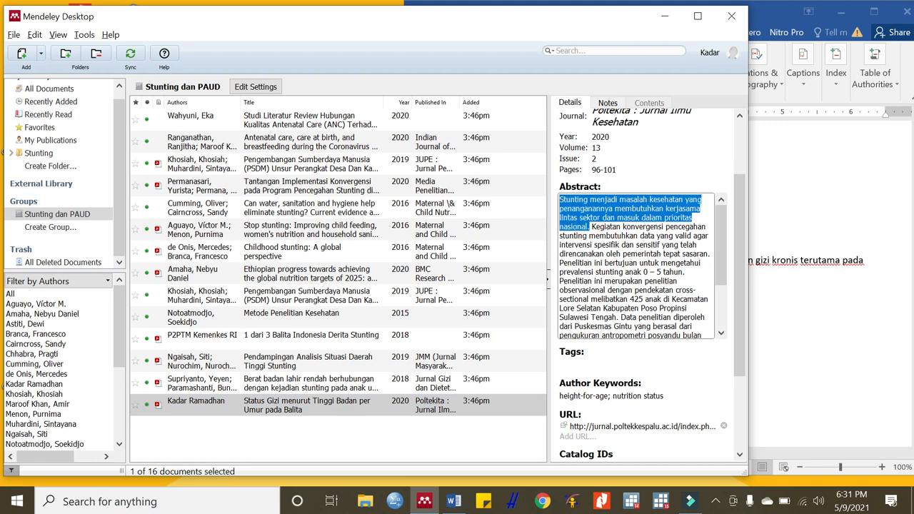
pyautogui.hotkey('alt', 'Tab')
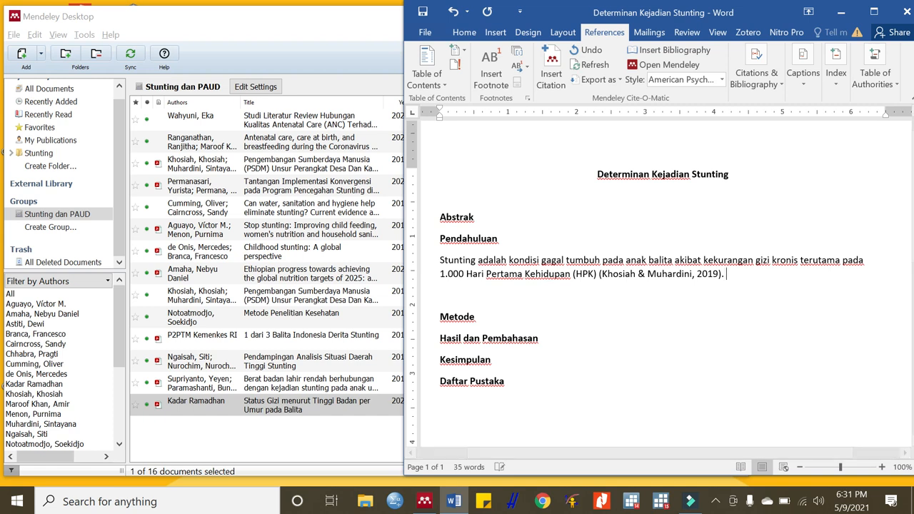
pyautogui.hotkey('ctrl', 'v')
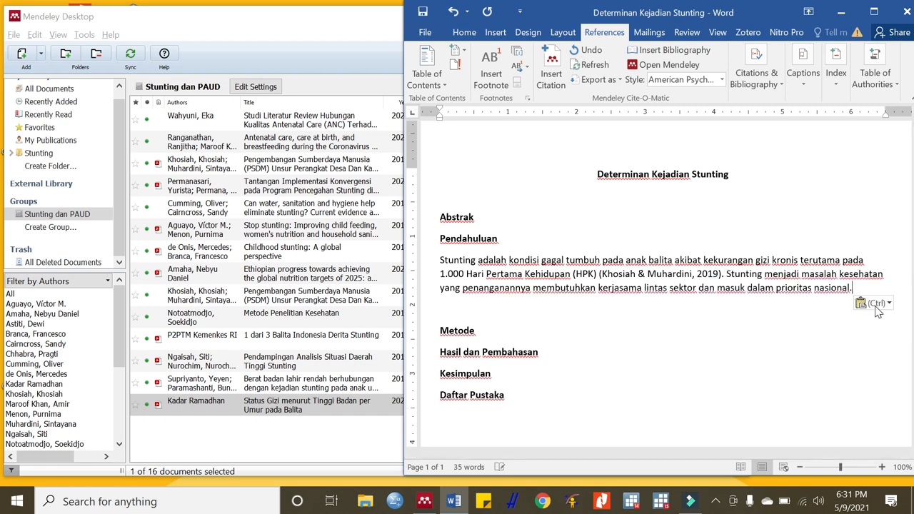
# - Remove the final period after "nasional" and insert a Mendeley citation of "Status Gizi menurut Tinggi Badan per Umur pada Balita" there
pyautogui.press('BackSpace')
pyautogui.click(554, 74)
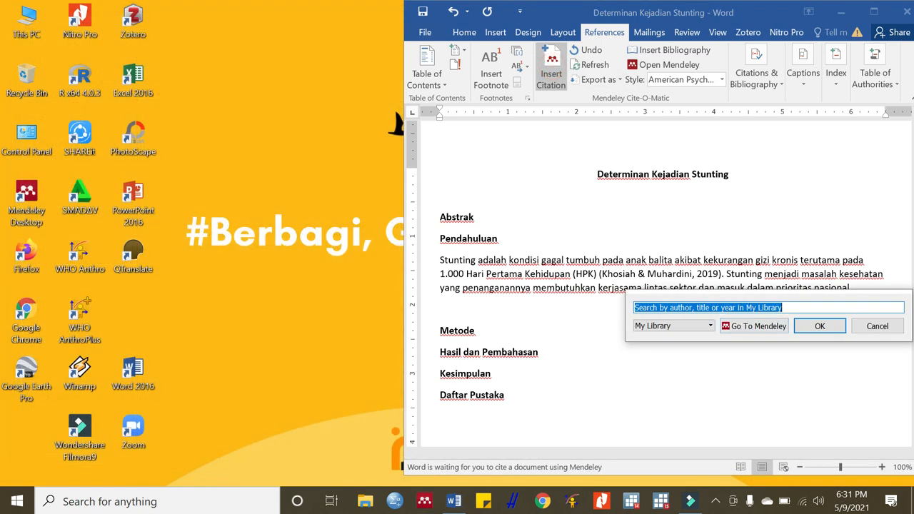
pyautogui.click(759, 328)
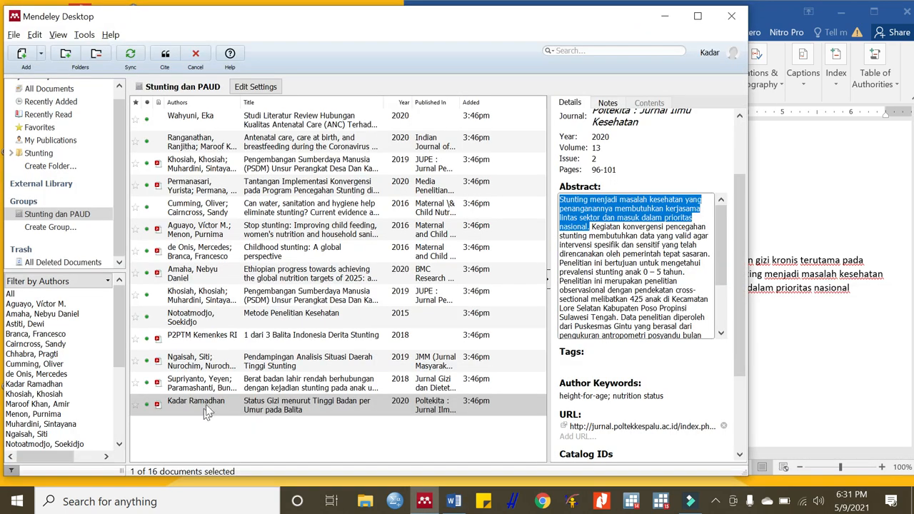
pyautogui.click(235, 384)
pyautogui.click(243, 411)
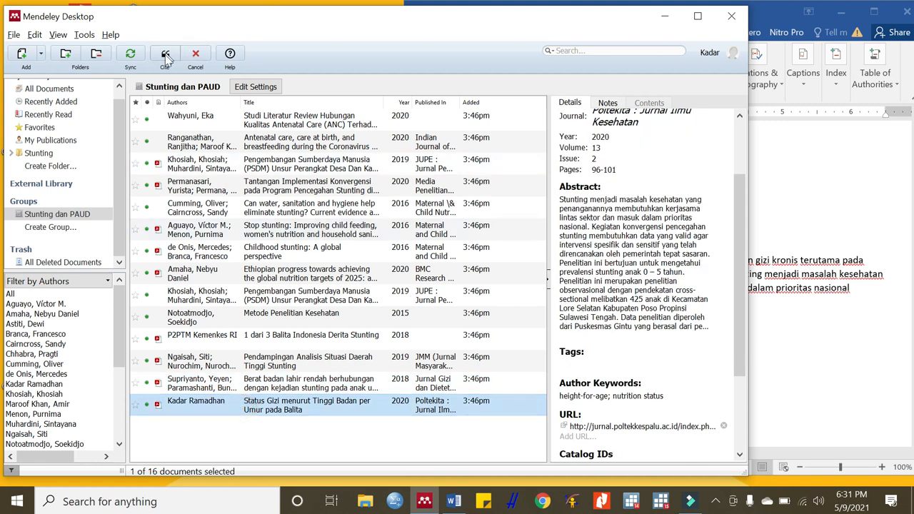
pyautogui.click(165, 57)
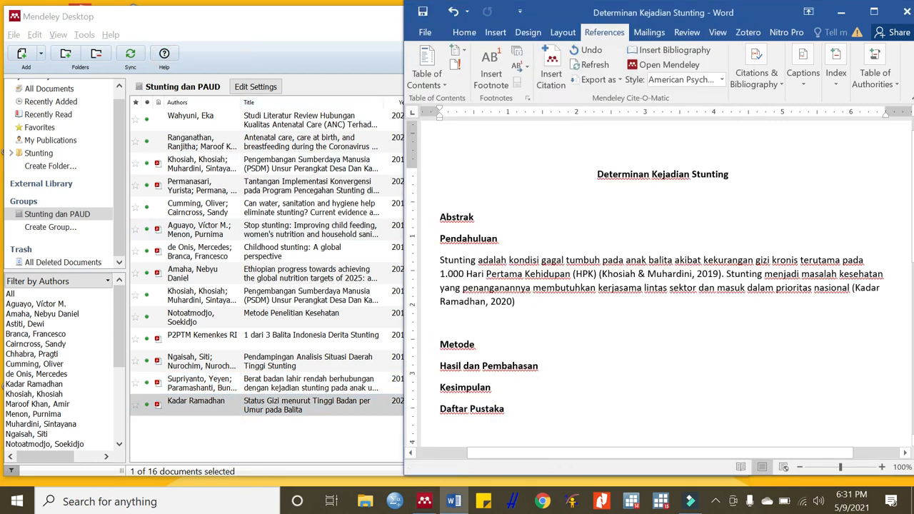
# - End the second cited sentence of the Pendahuluan paragraph with a period and justify the paragraph
pyautogui.write('.')
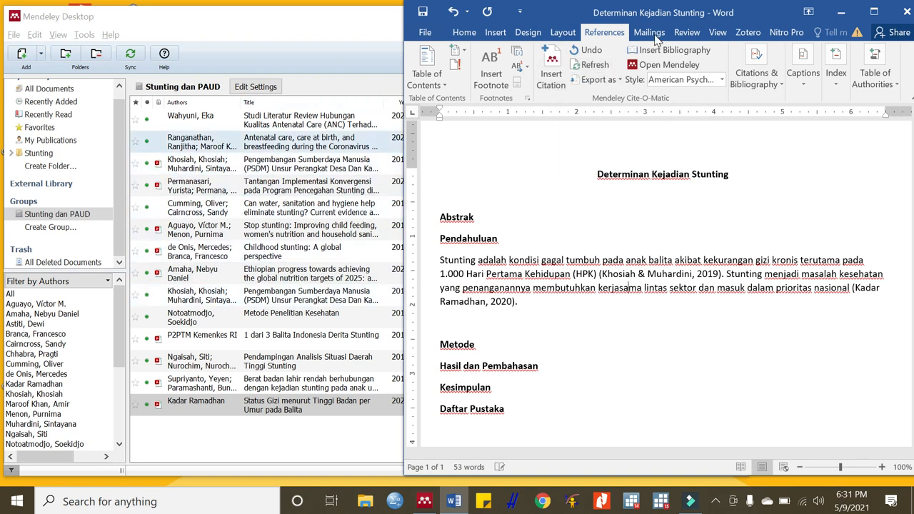
pyautogui.click(552, 260)
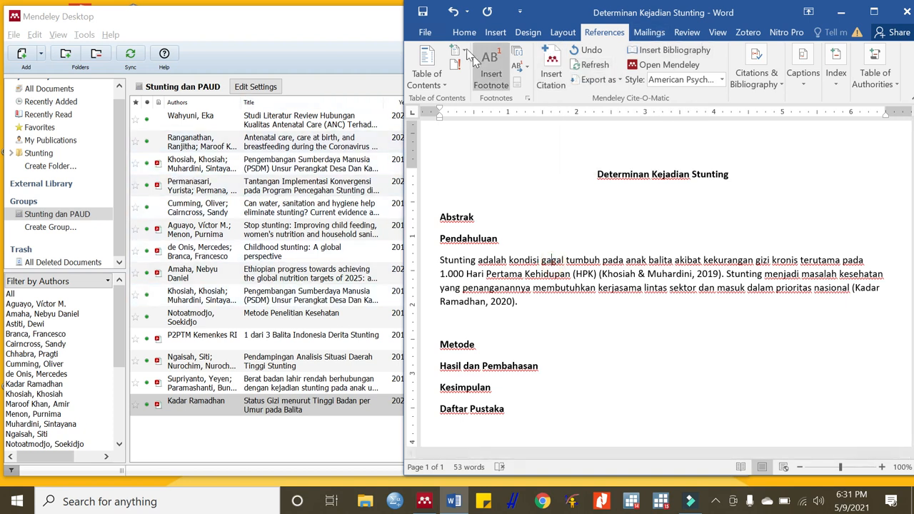
pyautogui.click(464, 32)
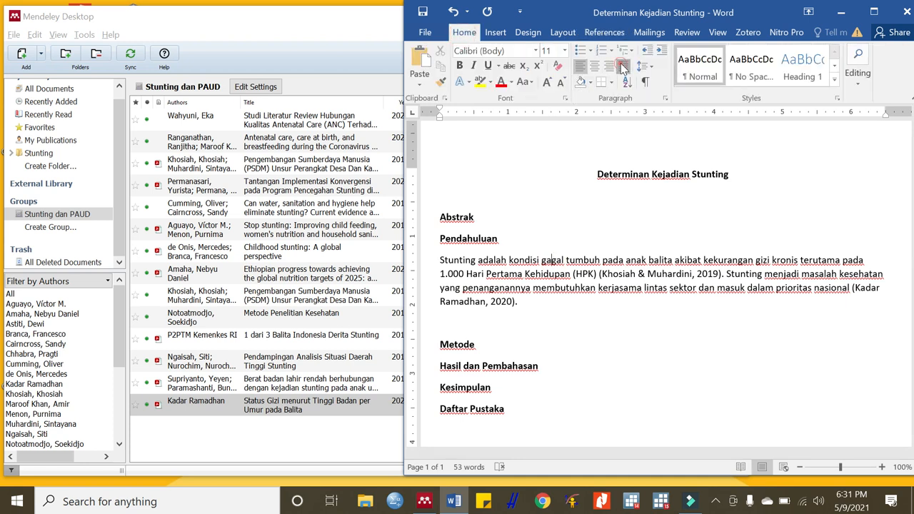
pyautogui.click(623, 65)
# - Add a new line under the Daftar Pustaka heading and insert the Mendeley bibliography there
pyautogui.scroll(-2, 663, 285)
pyautogui.click(468, 368)
pyautogui.click(521, 343)
pyautogui.press('Return')
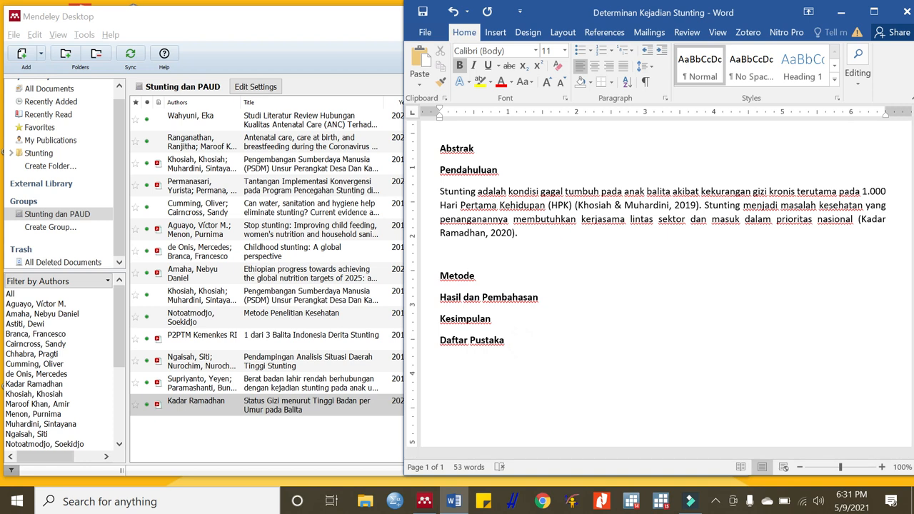
pyautogui.scroll(2, 663, 285)
pyautogui.scroll(-1, 663, 286)
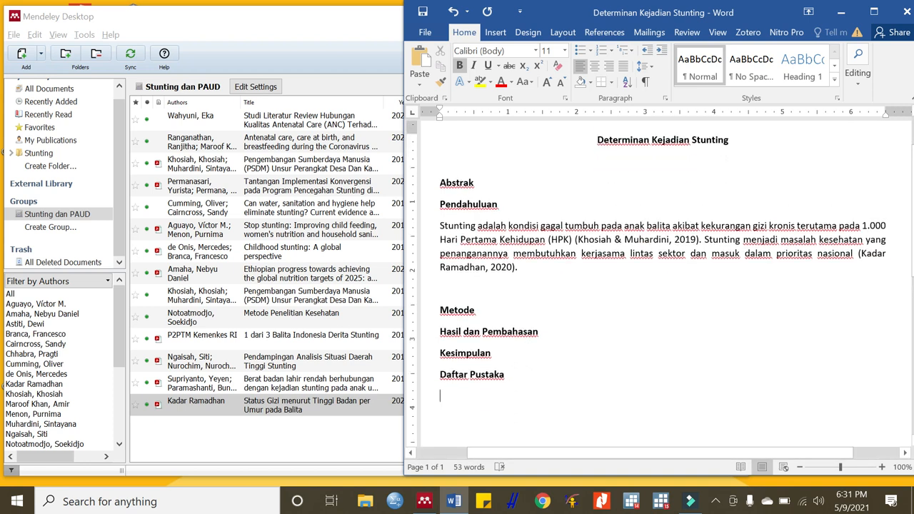
pyautogui.click(604, 33)
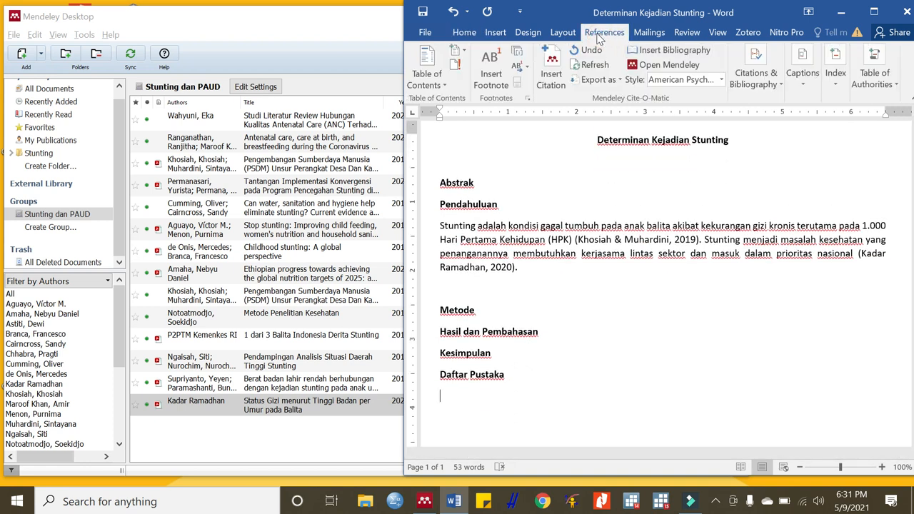
pyautogui.click(663, 51)
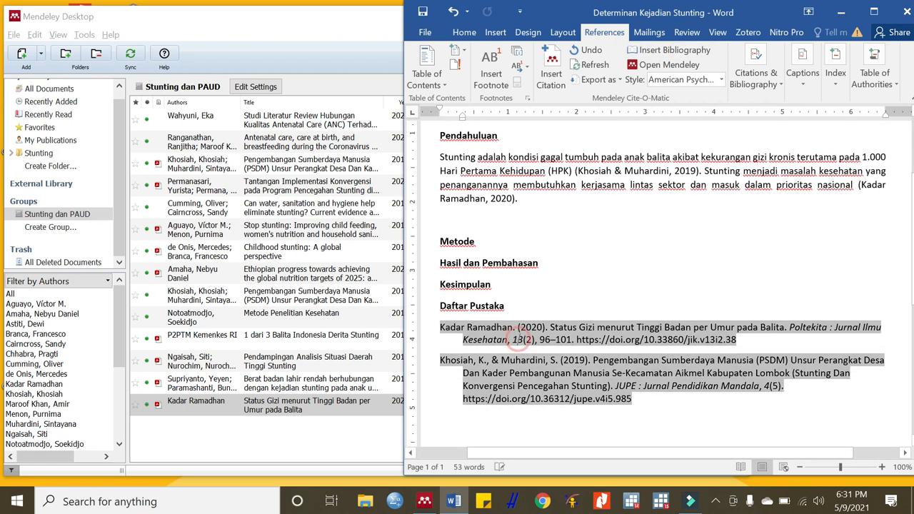
# - Append "Beberapa determinan kejadian stunting antara lain adalah kondisi air minum dan sanitasi rumah tangga." to the Pendahuluan paragraph
pyautogui.click(545, 203)
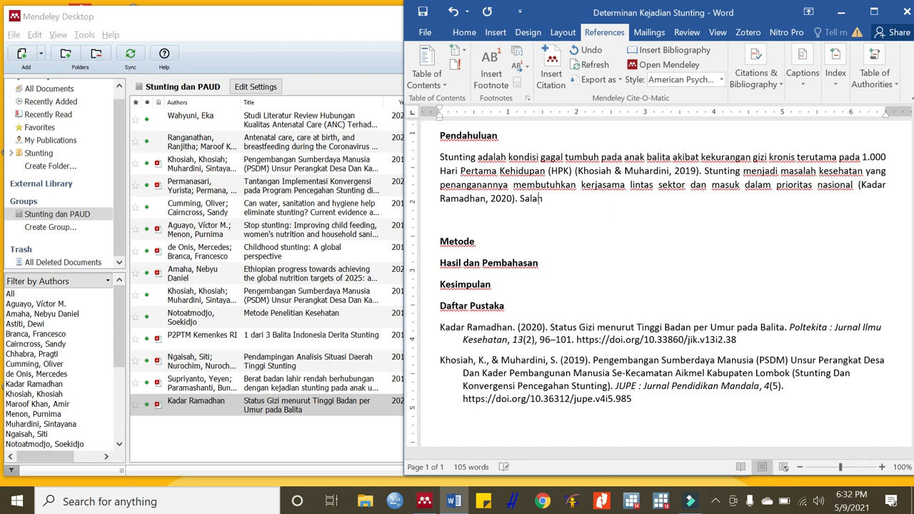
pyautogui.write('beberapa d')
pyautogui.write('inan')
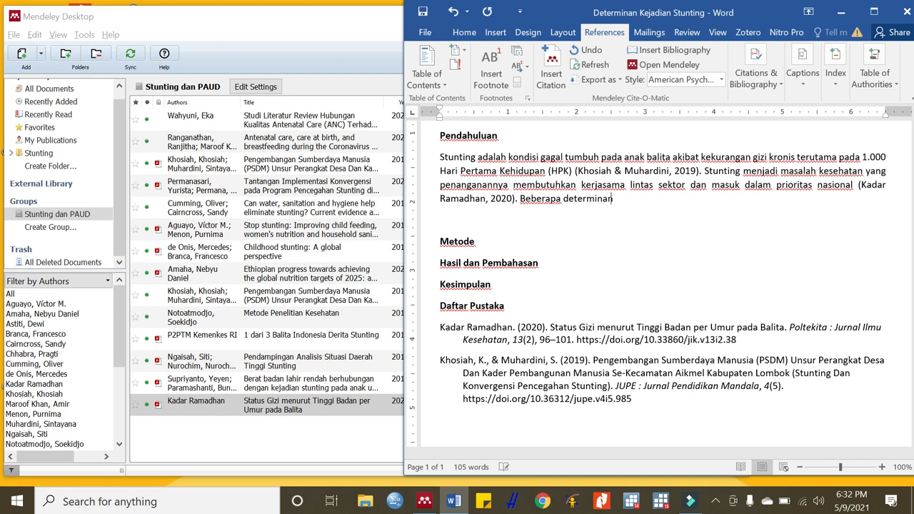
pyautogui.write(' kejadian stunti')
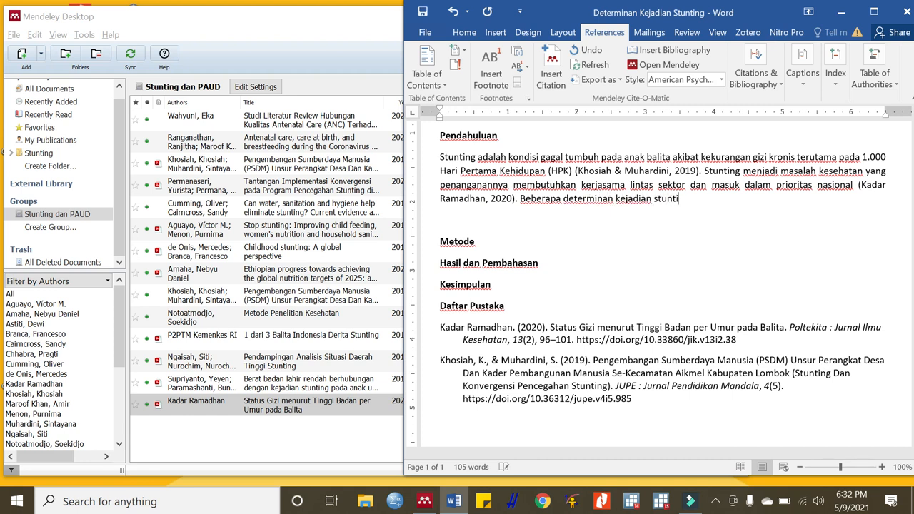
pyautogui.write('ng antara lain adalah')
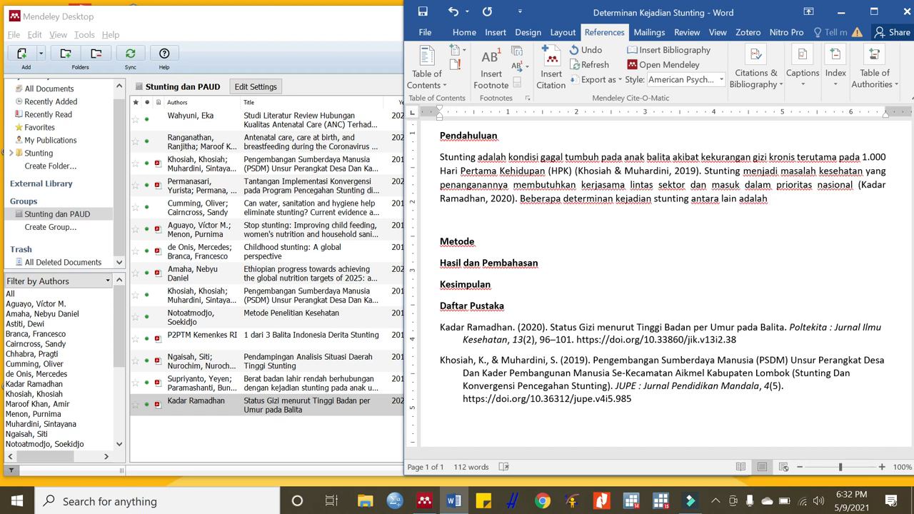
pyautogui.write(' kondisi air minum')
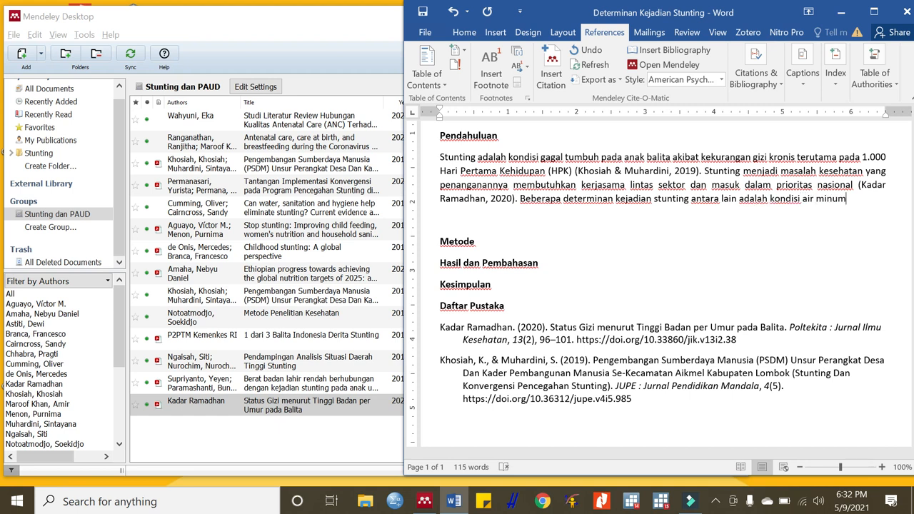
pyautogui.write(' dan sanitas')
pyautogui.write('i rumah tangga.')
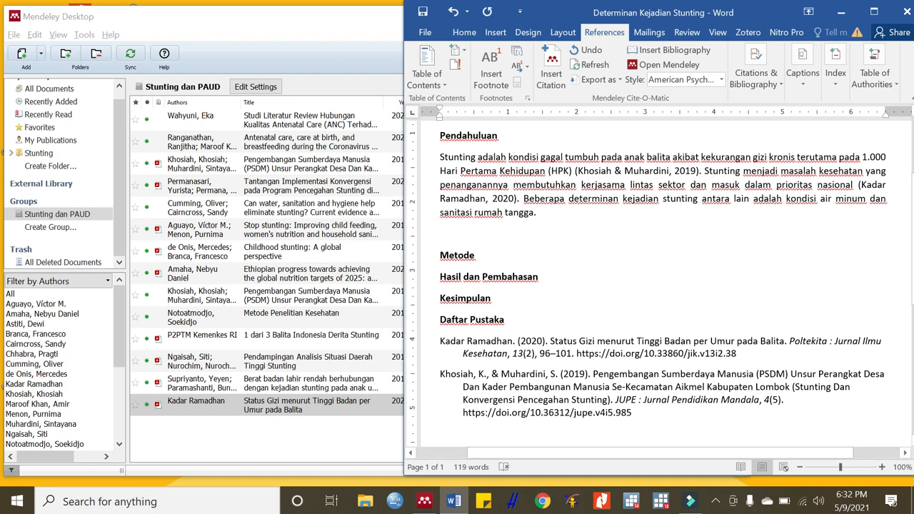
pyautogui.doubleClick(802, 200)
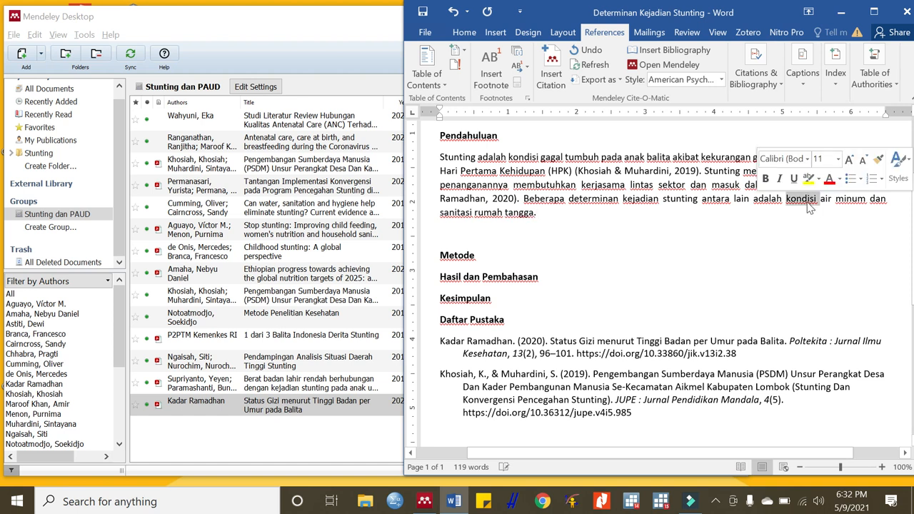
pyautogui.click(557, 217)
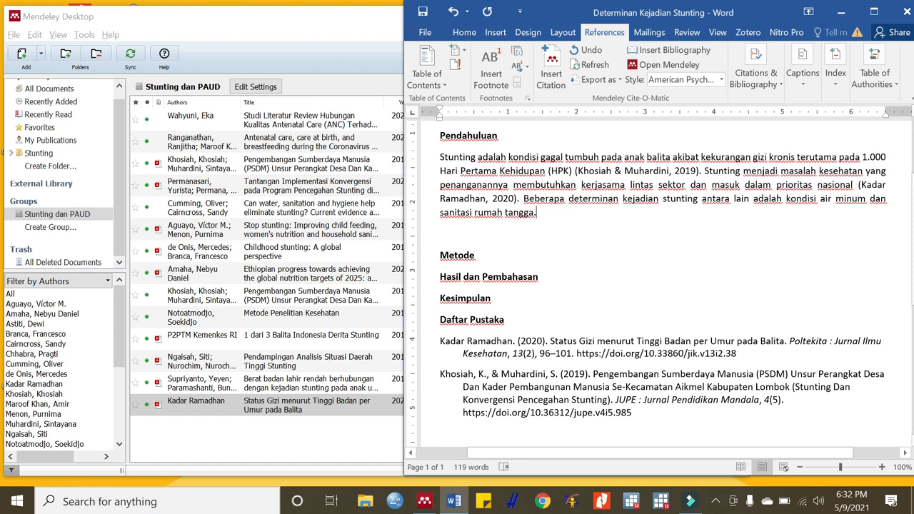
# - Insert a combined Mendeley citation of "Stop stunting" and "Can water, sanitation and hygiene help eliminate stunting?" before the period after "rumah tangga"
pyautogui.click(319, 217)
pyautogui.click(320, 217)
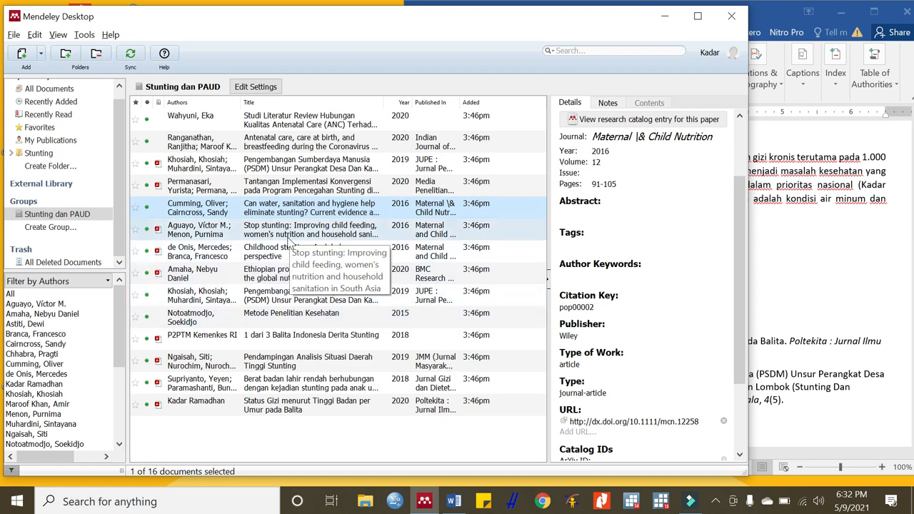
pyautogui.click(289, 241)
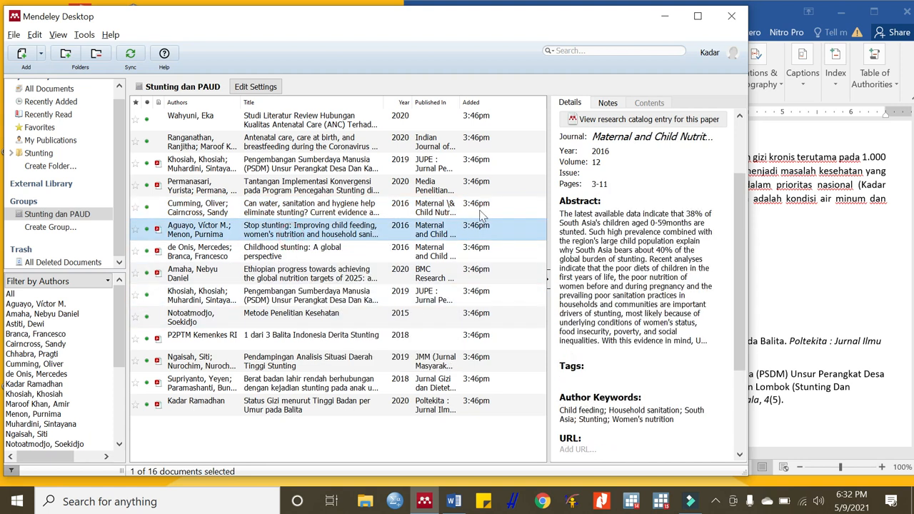
pyautogui.hotkey('alt', 'Tab')
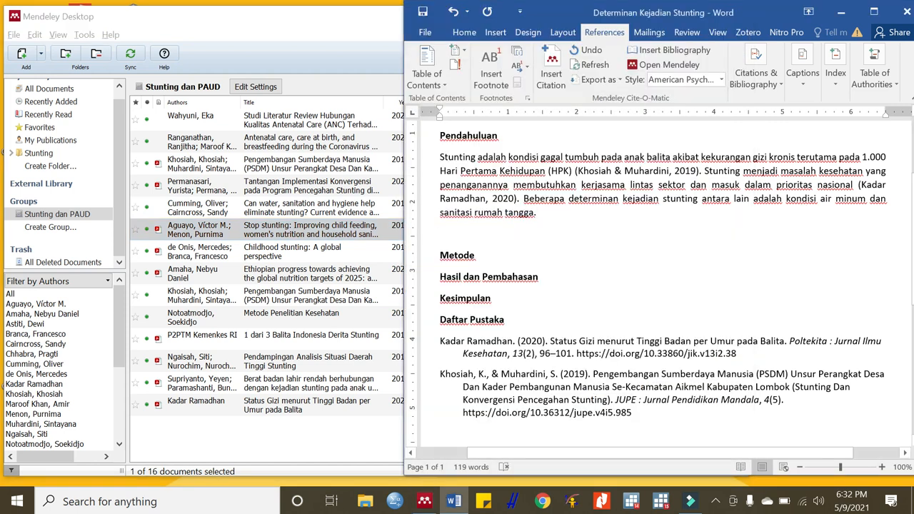
pyautogui.press('Left')
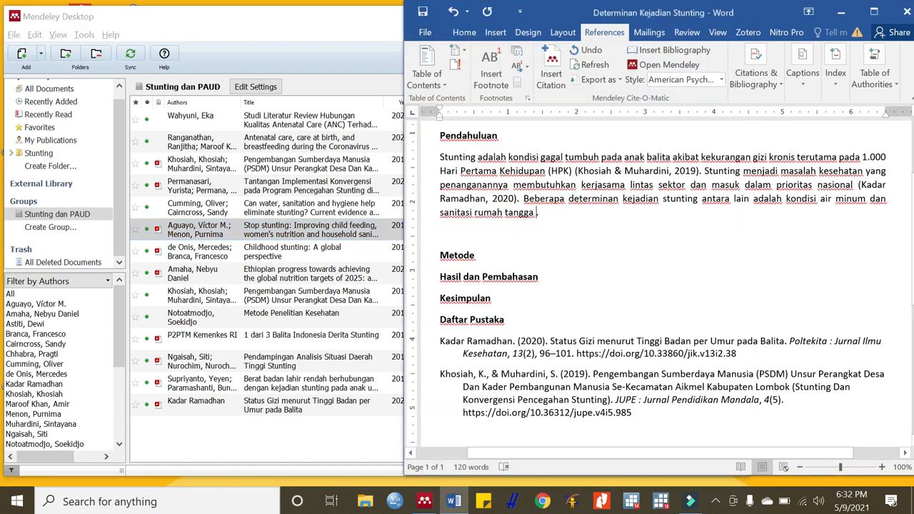
pyautogui.click(561, 68)
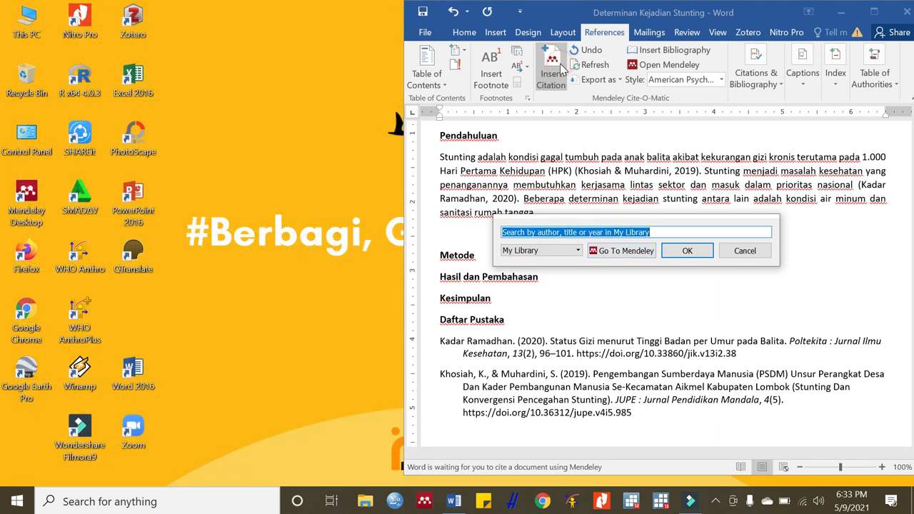
pyautogui.click(612, 253)
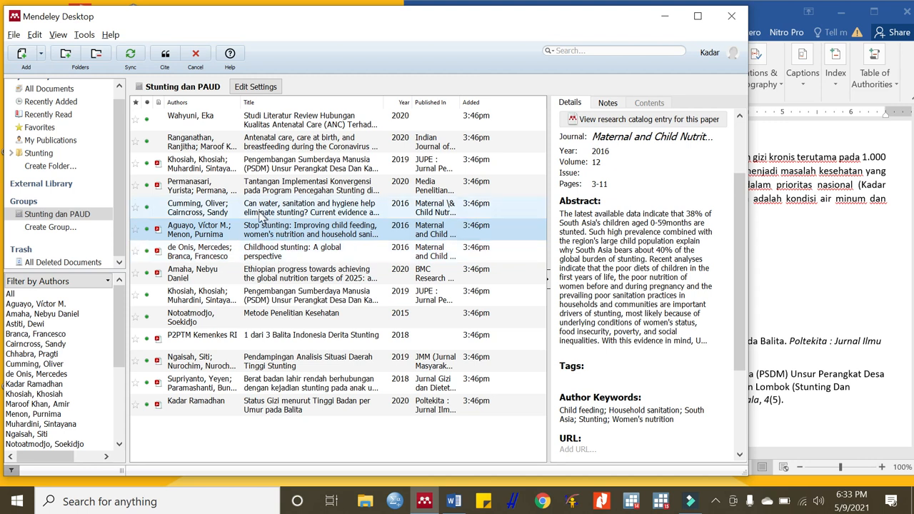
pyautogui.keyDown('ctrl'); pyautogui.click(215, 207); pyautogui.keyUp('ctrl')
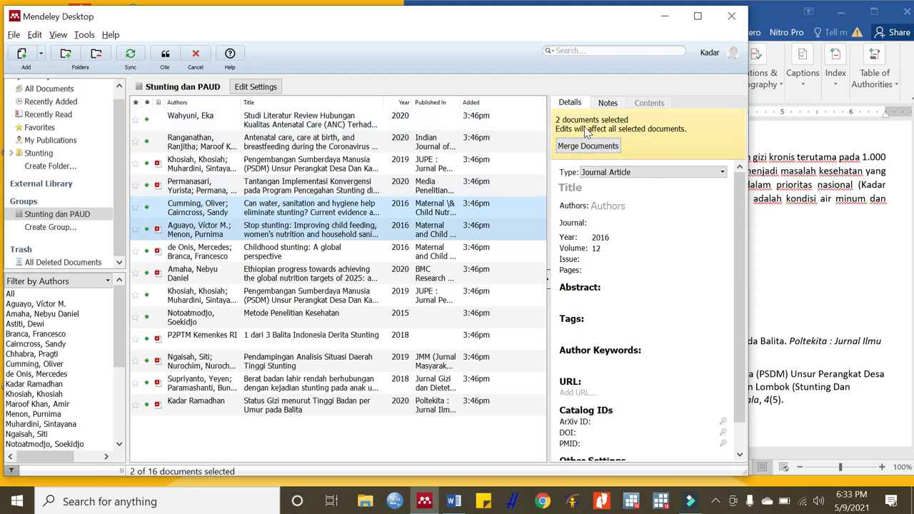
pyautogui.click(165, 61)
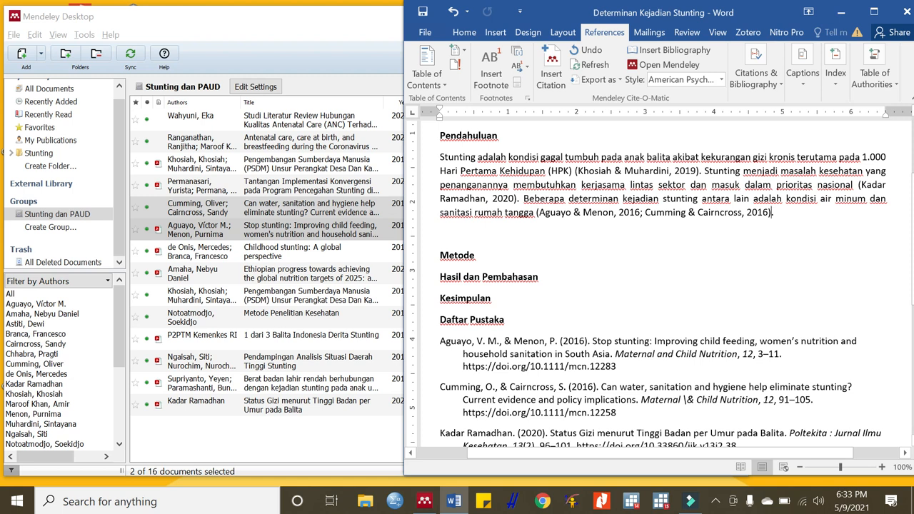
# - Start a new Pendahuluan paragraph and copy "Prevalensi stunting Indonesia" through "20 persen." from the Mendeley document "1 dari 3 Balita Indonesia Derita Stunting"
pyautogui.scroll(-2, 708, 278)
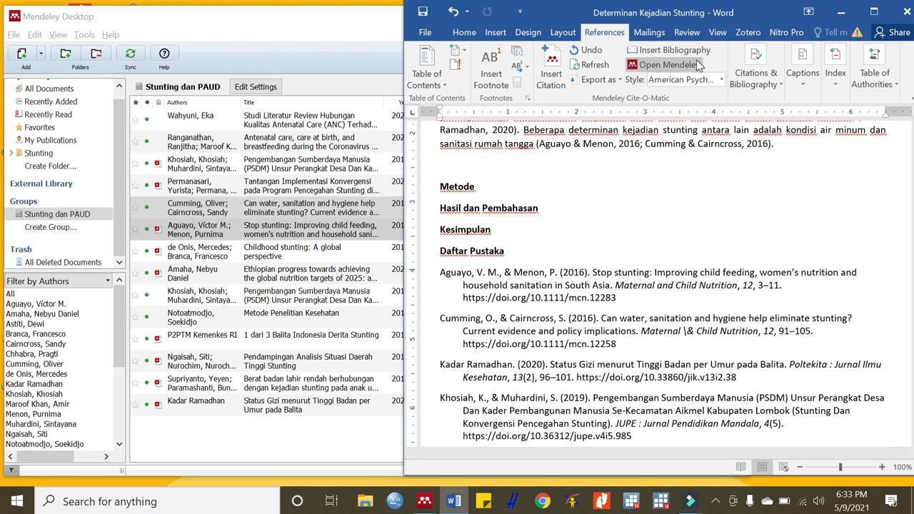
pyautogui.scroll(-2, 649, 281)
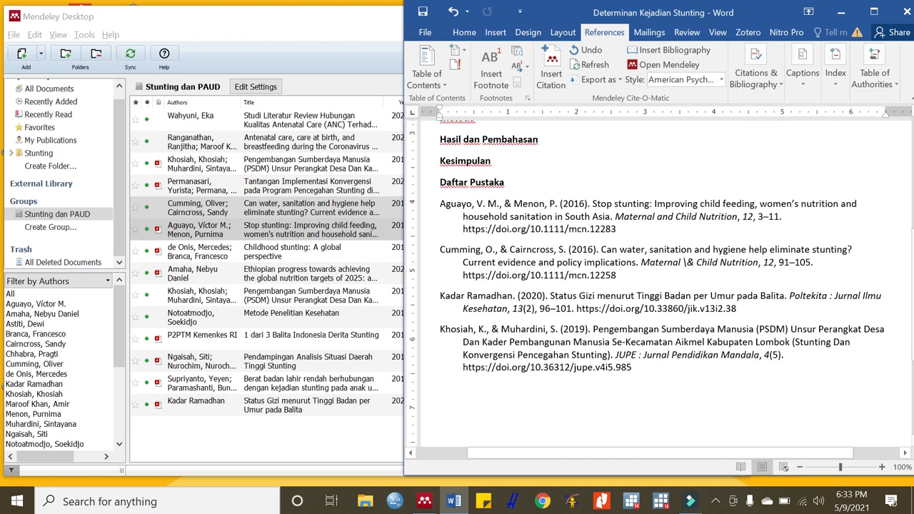
pyautogui.scroll(5, 649, 281)
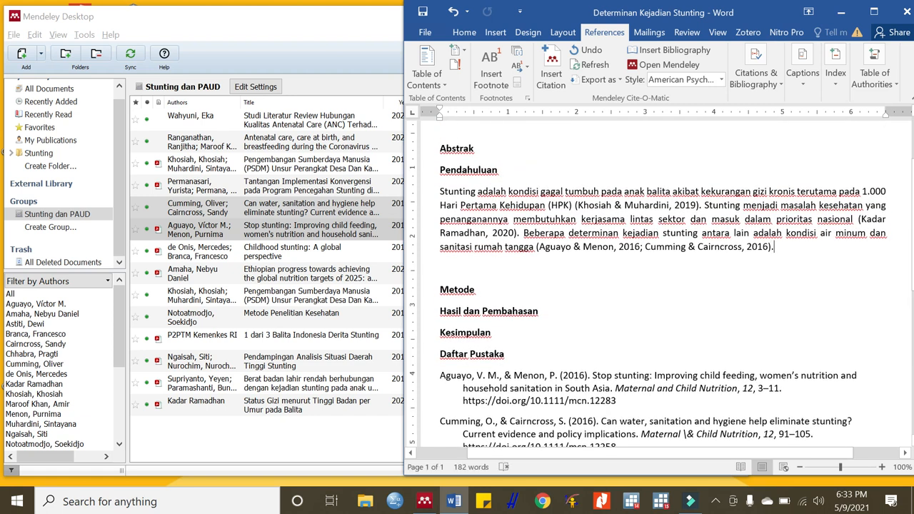
pyautogui.press('Return')
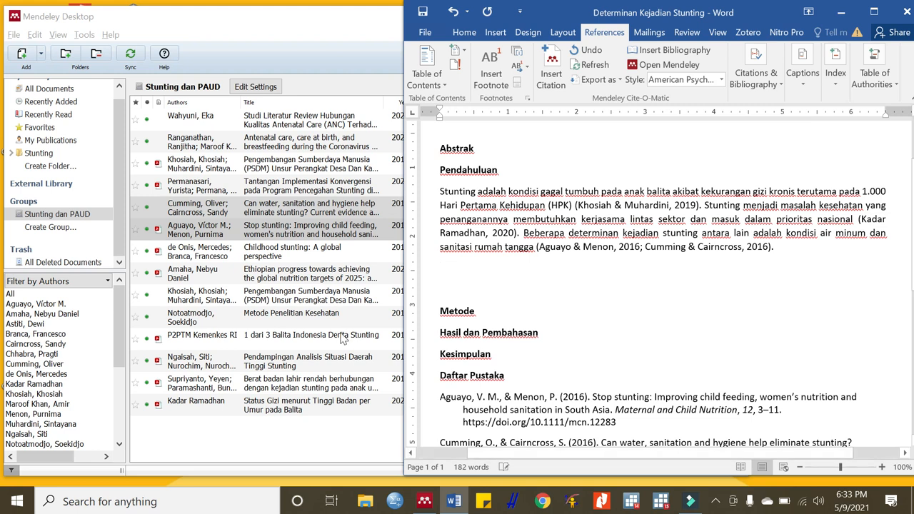
pyautogui.click(332, 296)
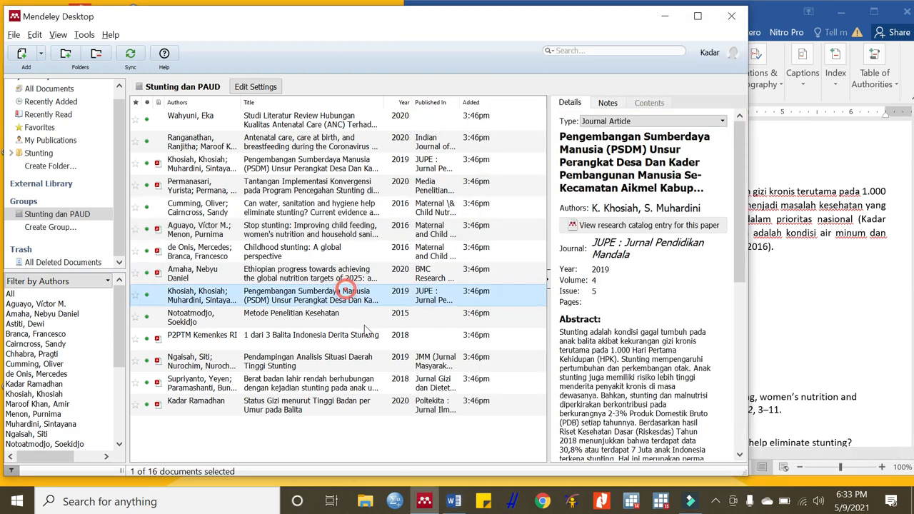
pyautogui.click(318, 341)
pyautogui.scroll(-3, 618, 306)
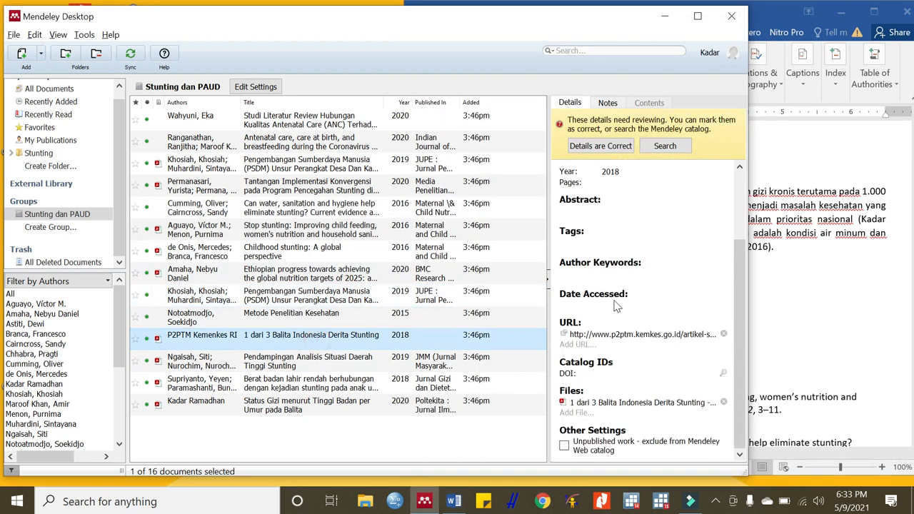
pyautogui.doubleClick(282, 341)
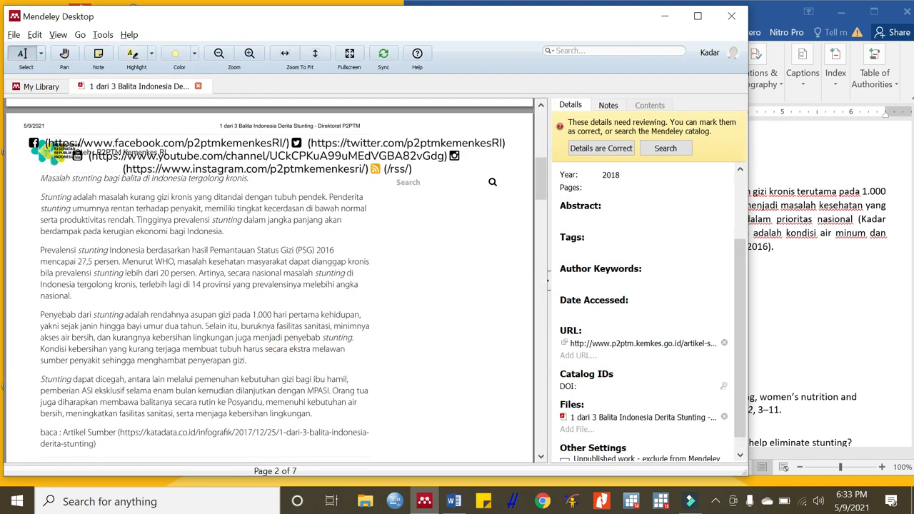
pyautogui.moveTo(41, 247); pyautogui.dragTo(200, 281)
pyautogui.hotkey('ctrl', 'c')
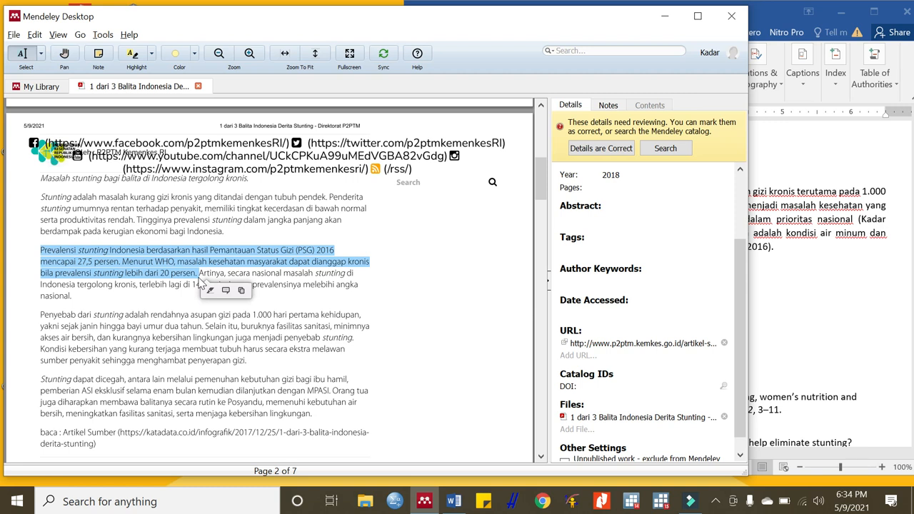
# - Paste the copied prevalence sentences into the new Word paragraph as unformatted text and delete the trailing "Artinya,"
pyautogui.hotkey('alt', 'Tab')
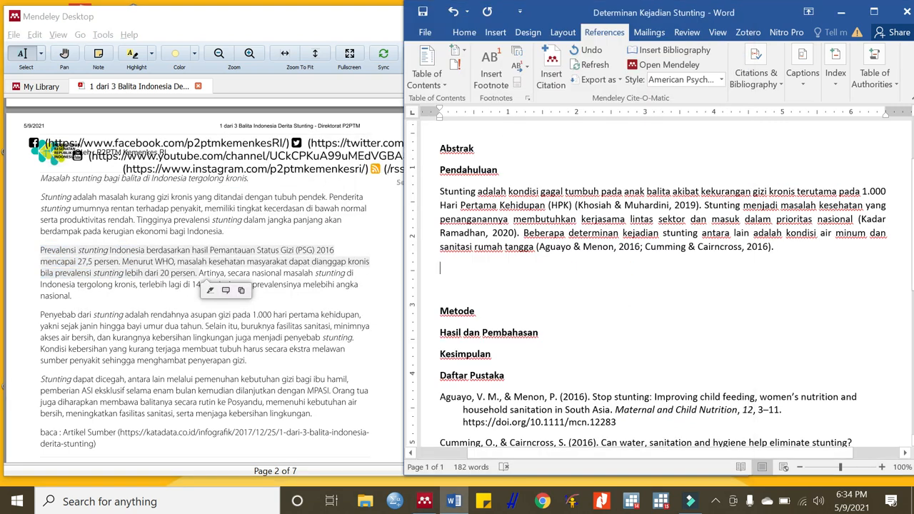
pyautogui.click(465, 33)
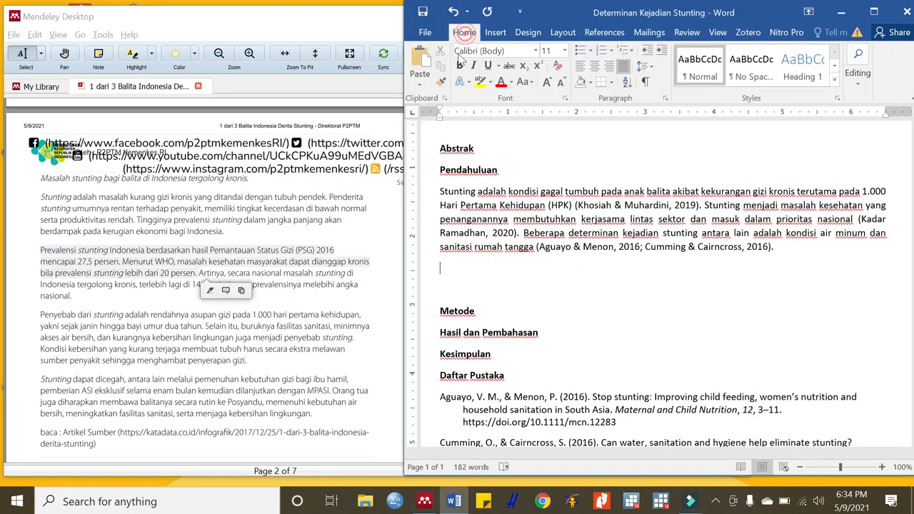
pyautogui.click(420, 84)
pyautogui.click(423, 119)
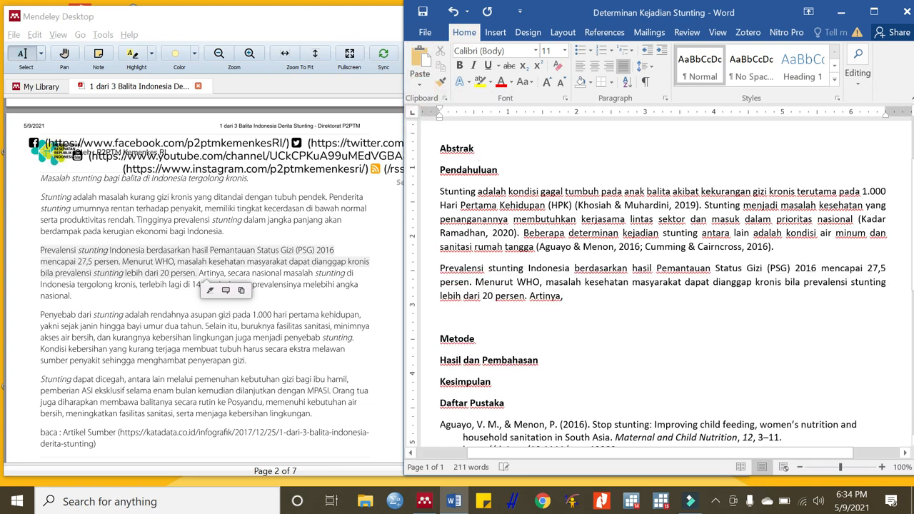
pyautogui.press('BackSpace')
pyautogui.press('BackSpace')
pyautogui.press('BackSpace')
pyautogui.press('BackSpace')
pyautogui.press('BackSpace')
pyautogui.press('BackSpace')
pyautogui.press('BackSpace')
pyautogui.press('BackSpace')
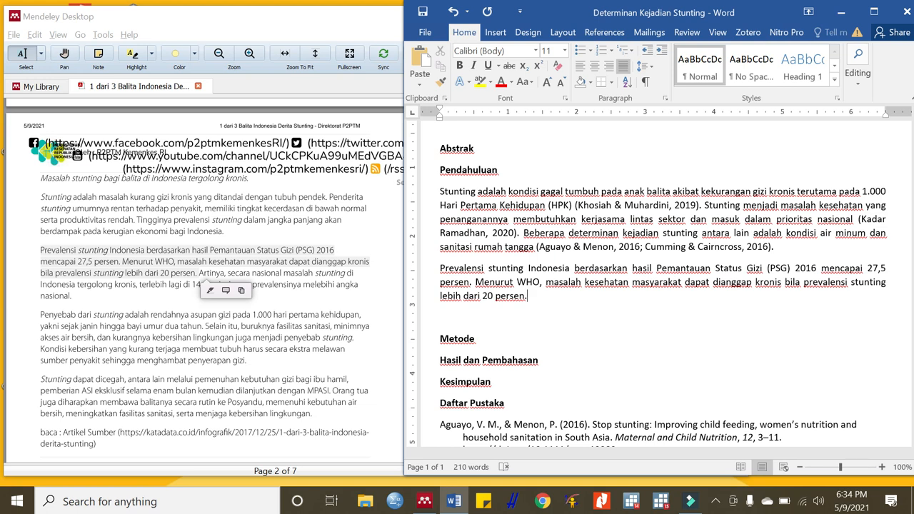
# - Insert a Mendeley citation of "1 dari 3 Balita Indonesia Derita Stunting" before the period after "20 persen" in the Pendahuluan section
pyautogui.press('Left')
pyautogui.click(603, 33)
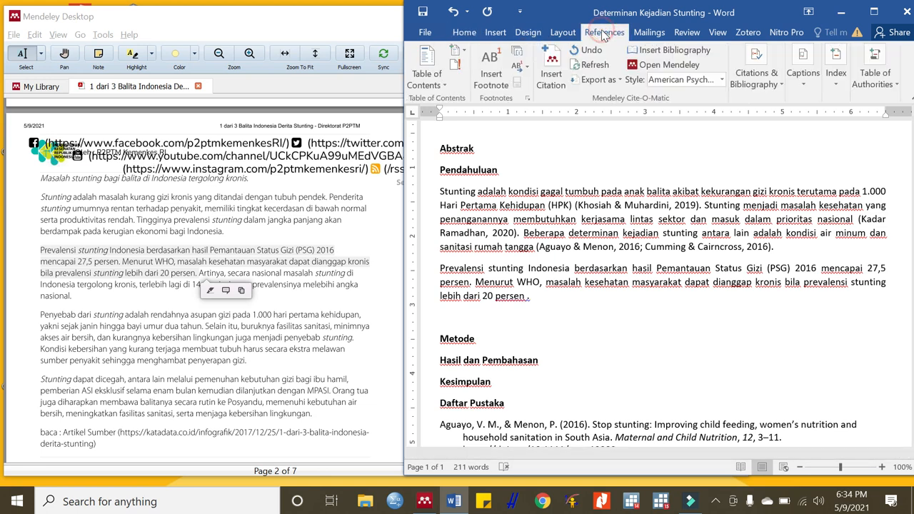
pyautogui.click(550, 68)
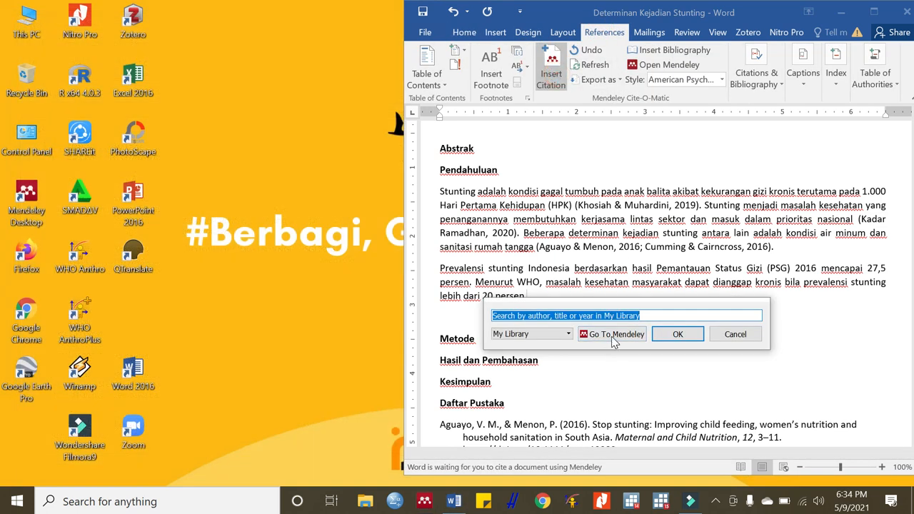
pyautogui.click(613, 335)
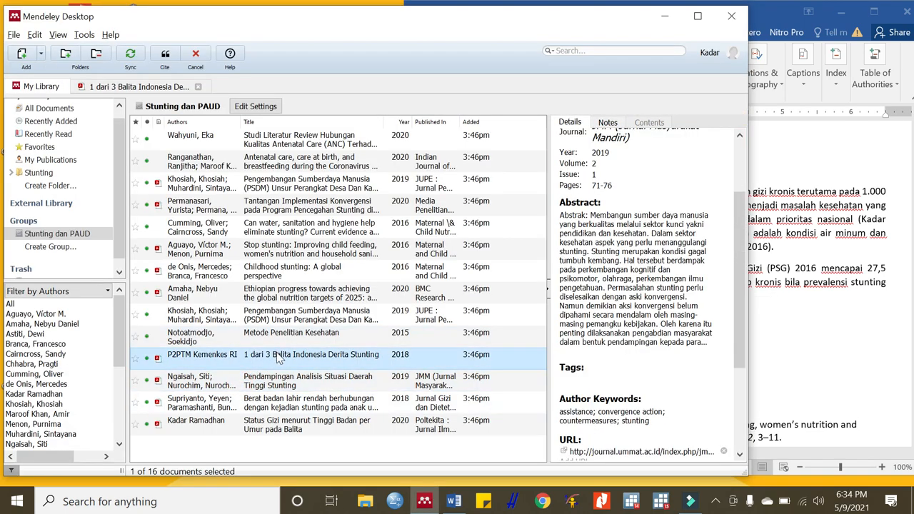
pyautogui.click(165, 57)
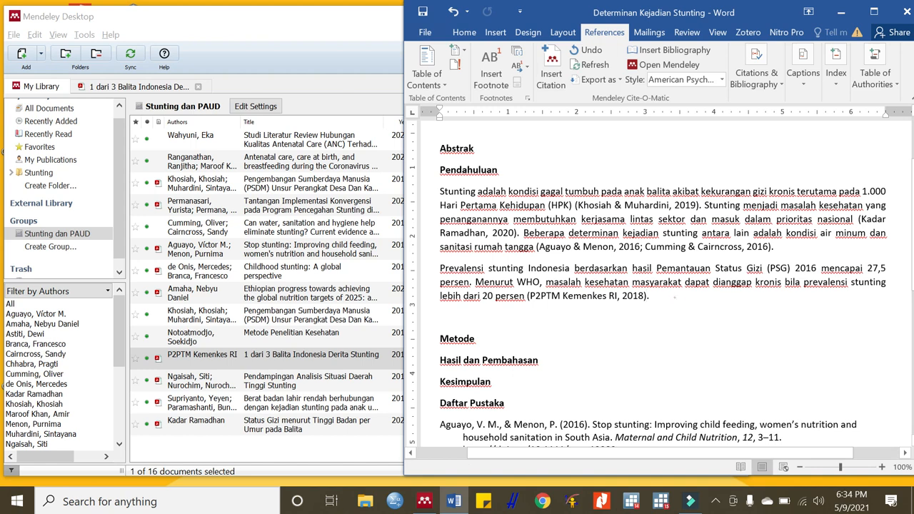
pyautogui.scroll(-5, 663, 286)
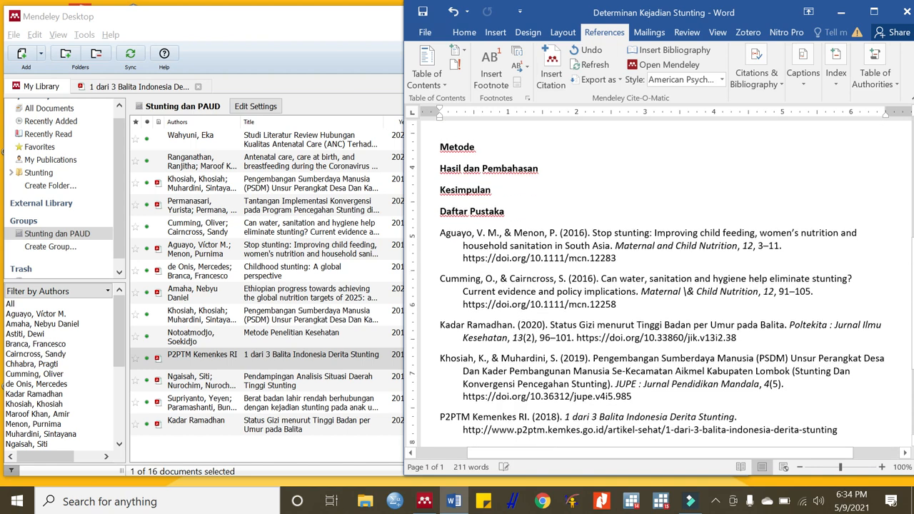
pyautogui.scroll(5, 663, 286)
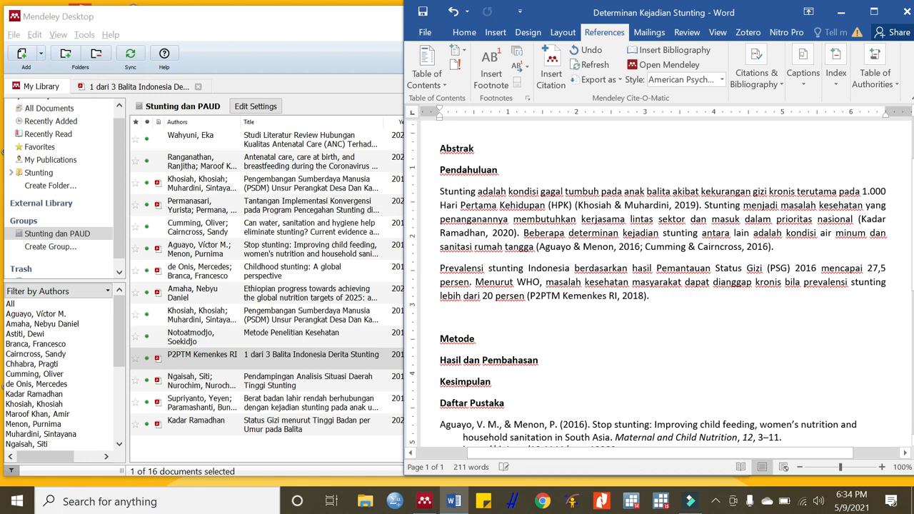
# - Add a new line directly below the Metode heading
pyautogui.scroll(-1, 663, 286)
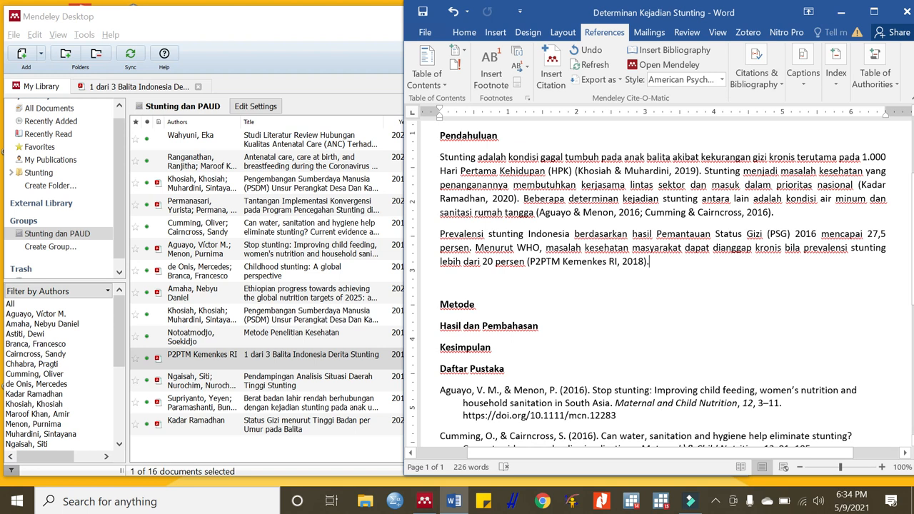
pyautogui.click(525, 313)
pyautogui.press('Return')
pyautogui.write('Penelit')
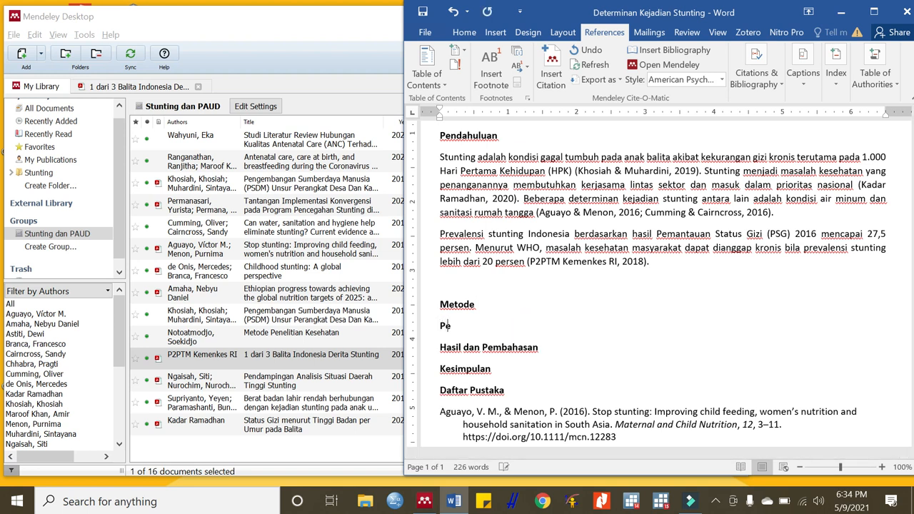
pyautogui.press('BackSpace')
pyautogui.press('BackSpace')
pyautogui.press('BackSpace')
pyautogui.press('BackSpace')
pyautogui.press('BackSpace')
pyautogui.press('BackSpace')
pyautogui.press('BackSpace')
# - Write "Desain penelitian ini adalah analitik dengan pendekatan cross-sectional, diamana variabel dependen dan independen diukur pada waktu yang bersamaan" under the Metode heading
pyautogui.write('Desain penelitian ini ')
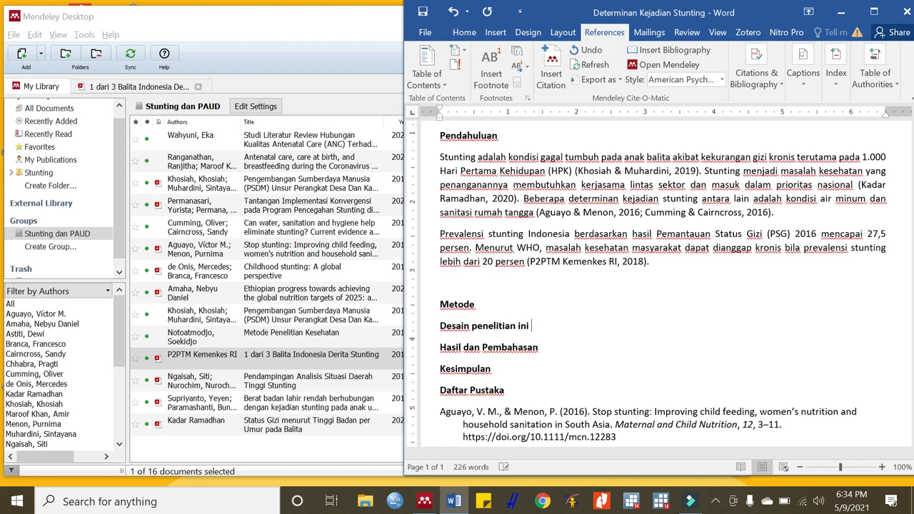
pyautogui.write('adalah analist')
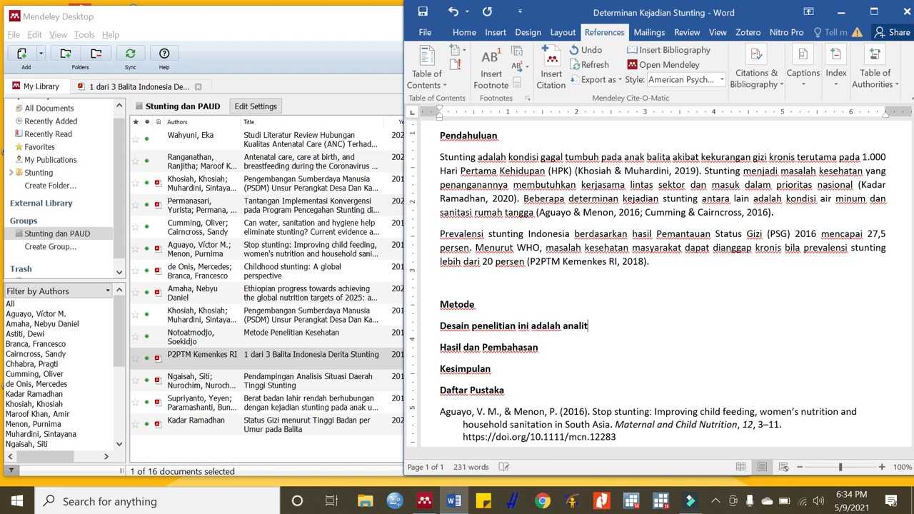
pyautogui.write('ik dengan pen')
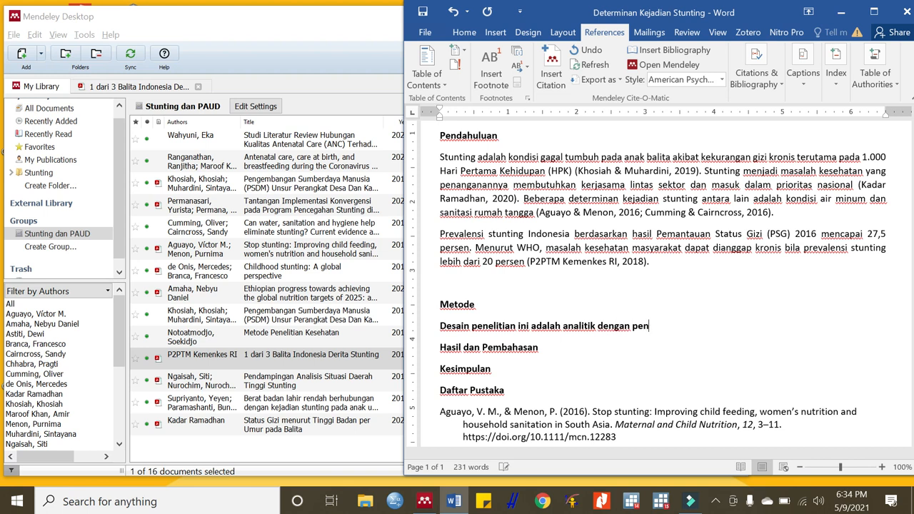
pyautogui.write('dekatan cross=sectional')
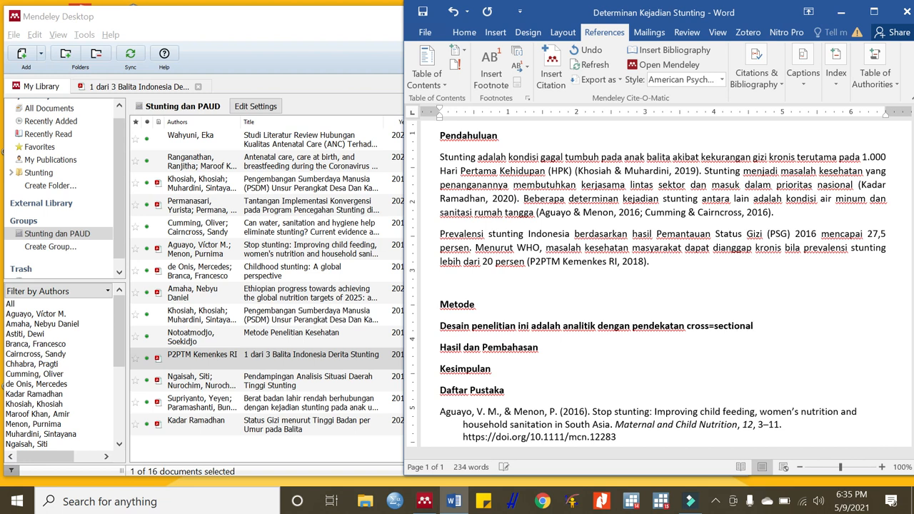
pyautogui.press('Delete')
pyautogui.write('-sectional')
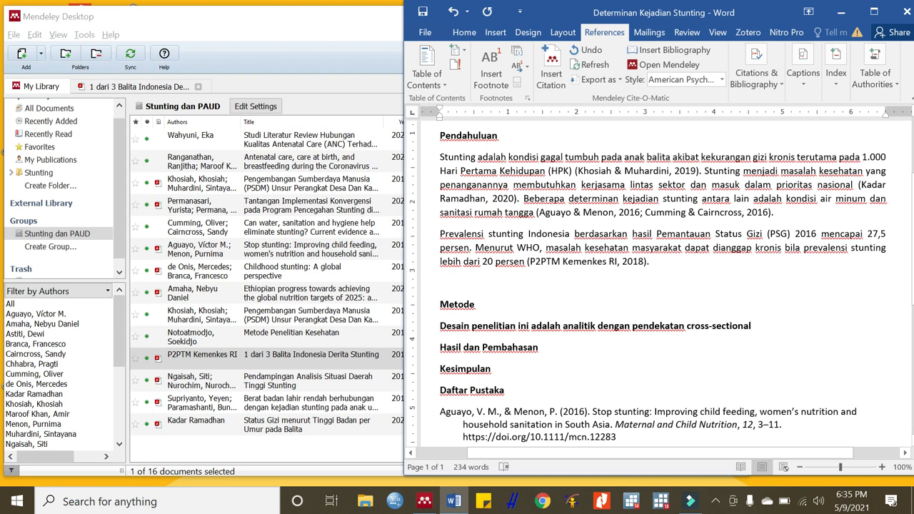
pyautogui.write(', diamana variabel dependen da')
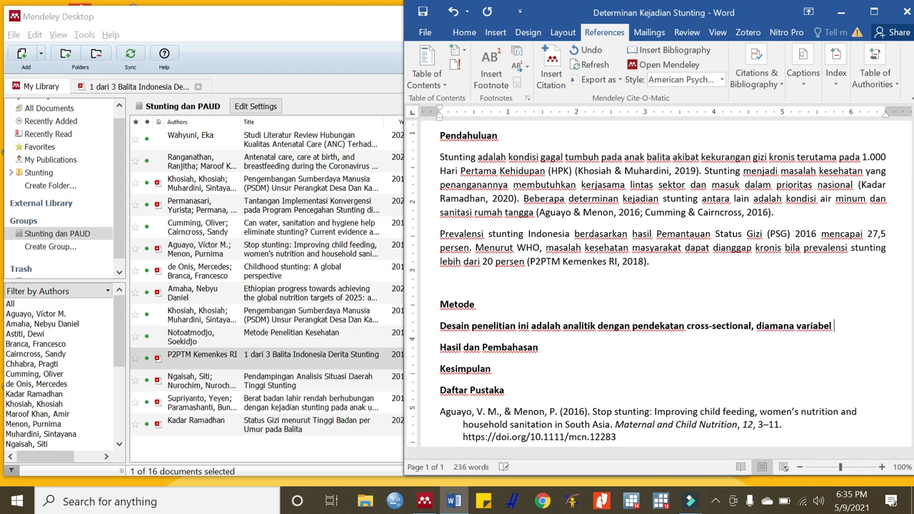
pyautogui.write('n in')
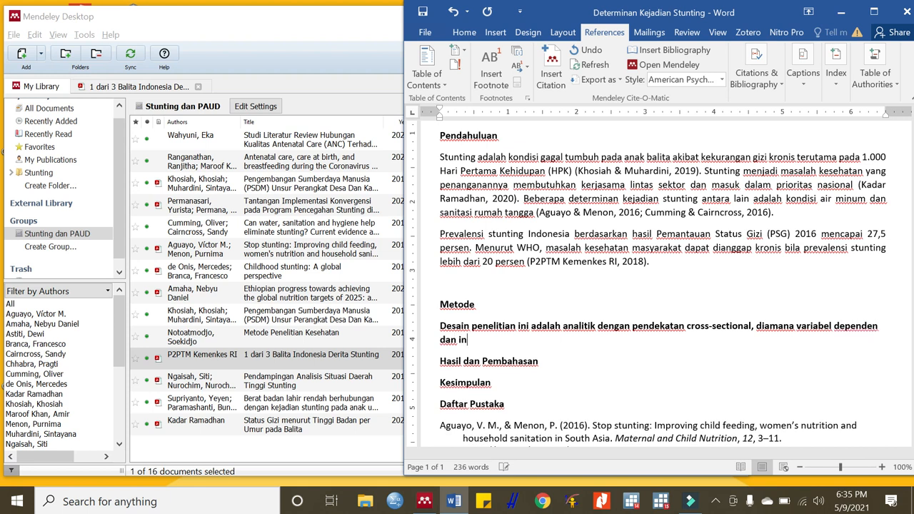
pyautogui.write('dependen diukur pada waktu yang bersamaan .')
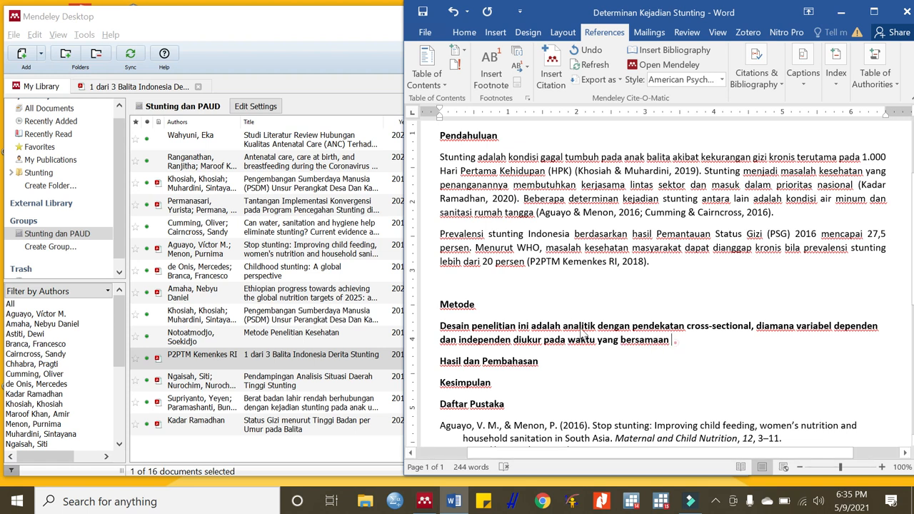
# - Remove the bold formatting from the paragraph under the Metode heading
pyautogui.tripleClick(584, 334)
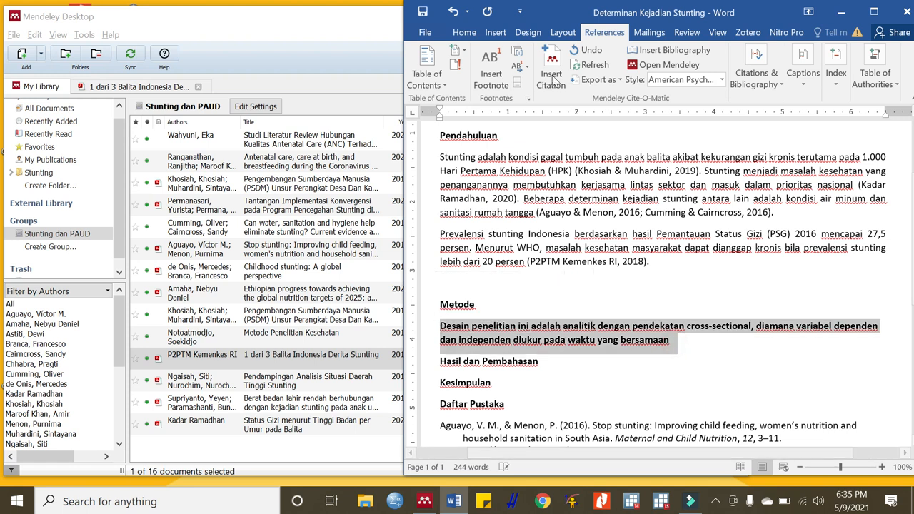
pyautogui.click(465, 32)
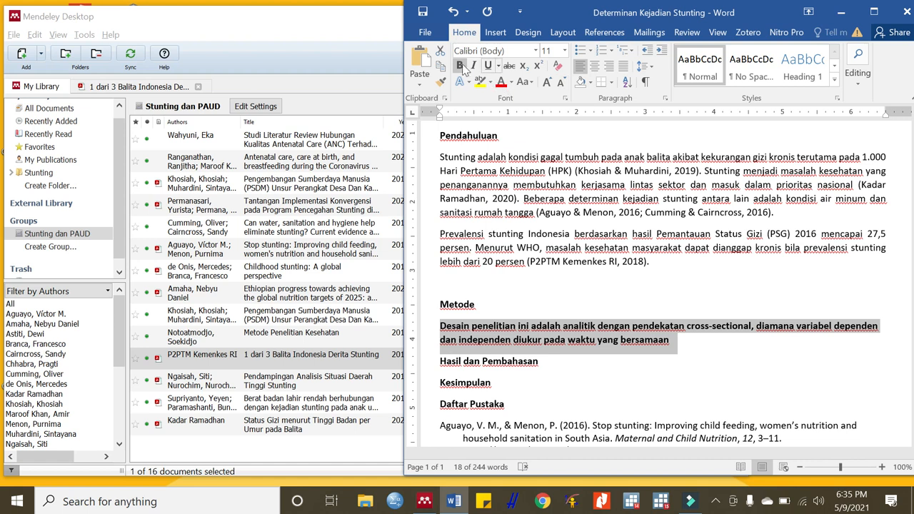
pyautogui.click(459, 65)
# - Insert a Mendeley citation of "Metode Penelitian Kesehatan" after "bersamaan" at the end of the Metode paragraph
pyautogui.click(687, 336)
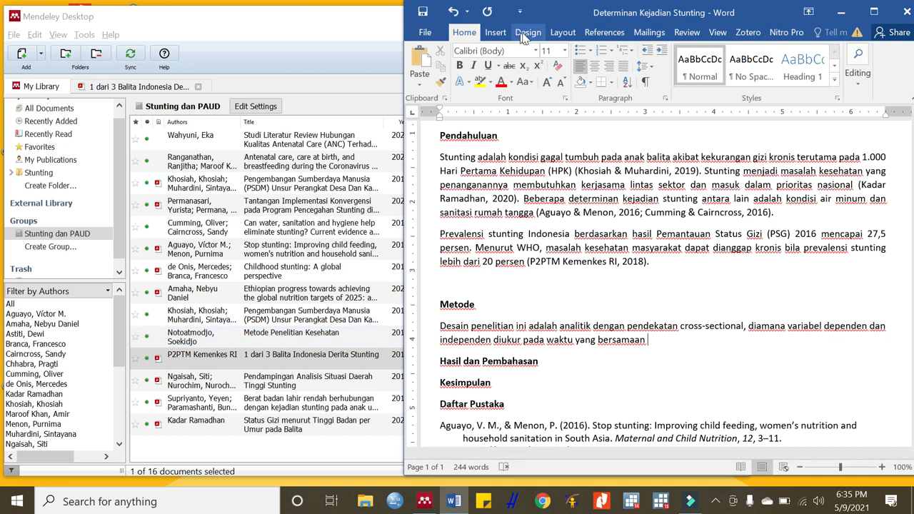
pyautogui.click(582, 28)
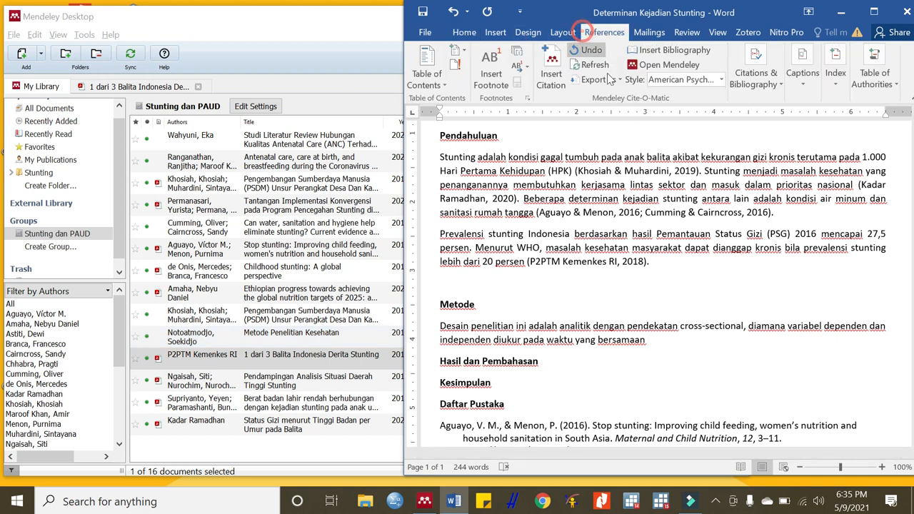
pyautogui.click(550, 68)
pyautogui.click(745, 385)
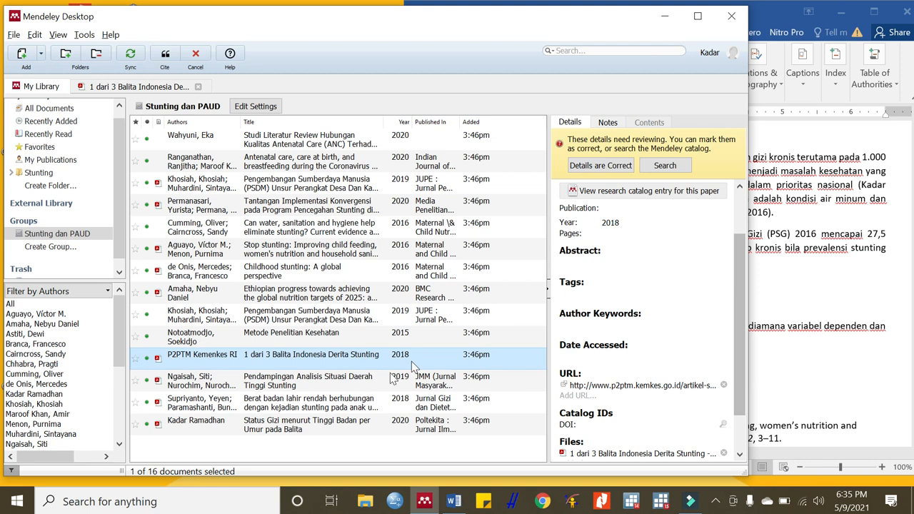
pyautogui.click(304, 379)
pyautogui.click(296, 342)
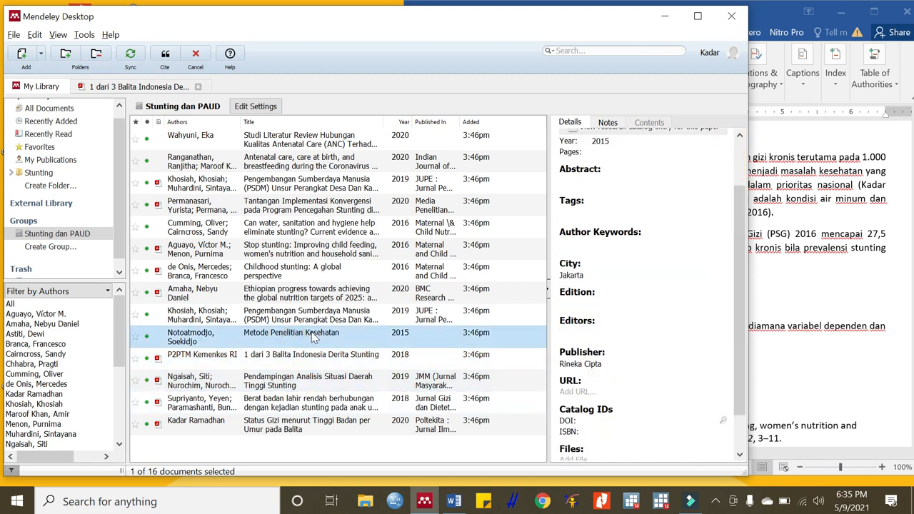
pyautogui.click(165, 57)
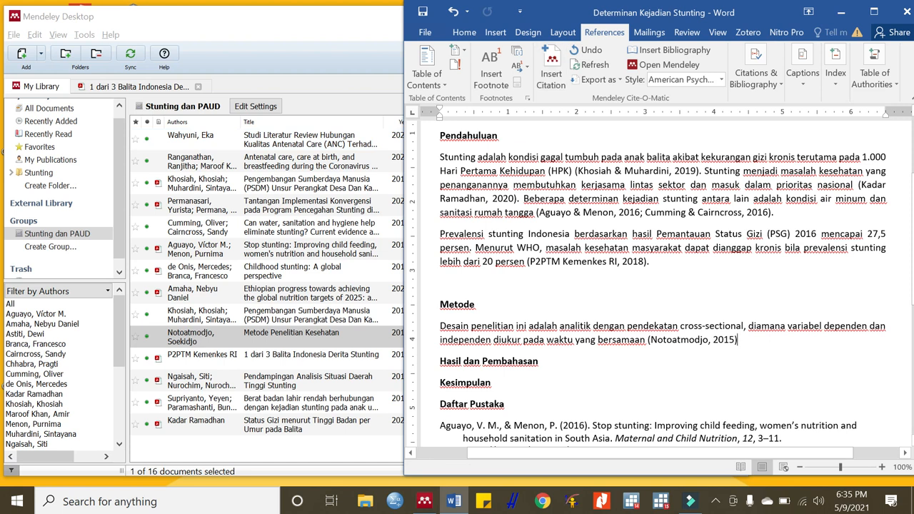
# - Add ". Dst...." after the citation in the Metode paragraph, followed by an empty paragraph
pyautogui.write('. Dst....')
pyautogui.press('Return')
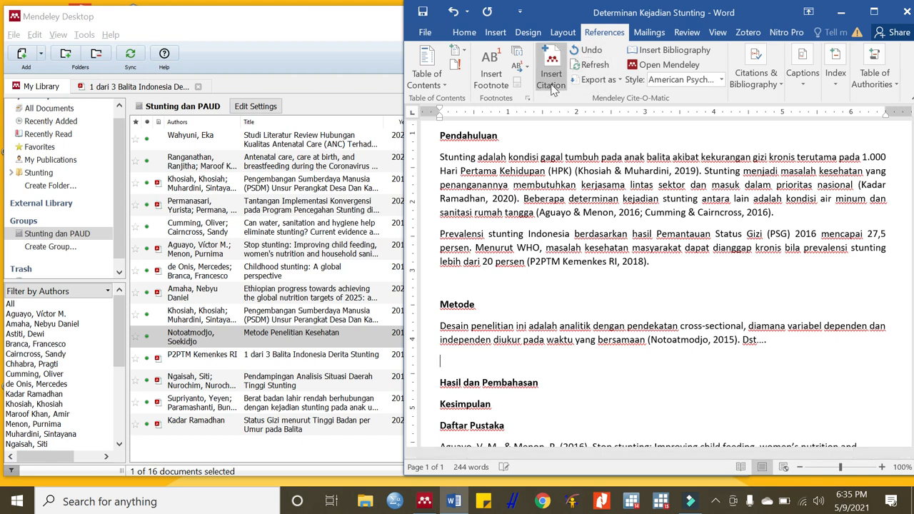
pyautogui.scroll(-2, 638, 295)
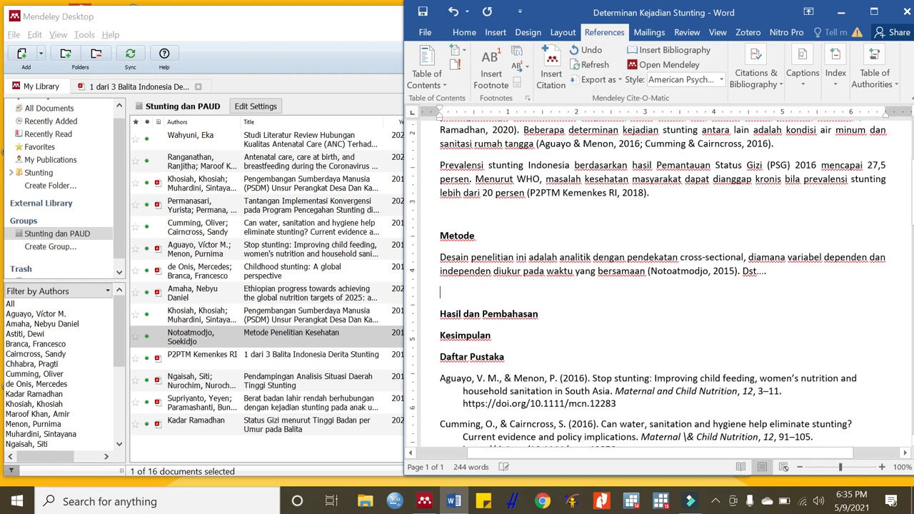
pyautogui.scroll(3, 638, 296)
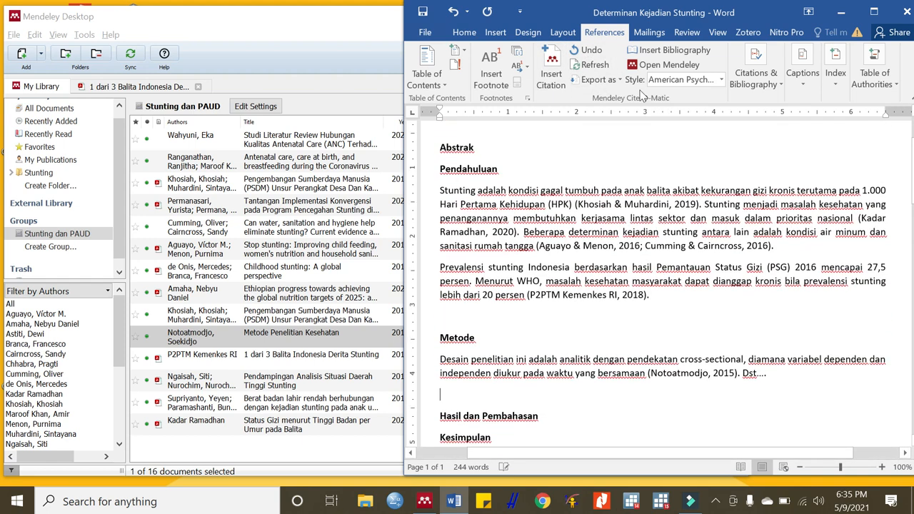
pyautogui.click(672, 50)
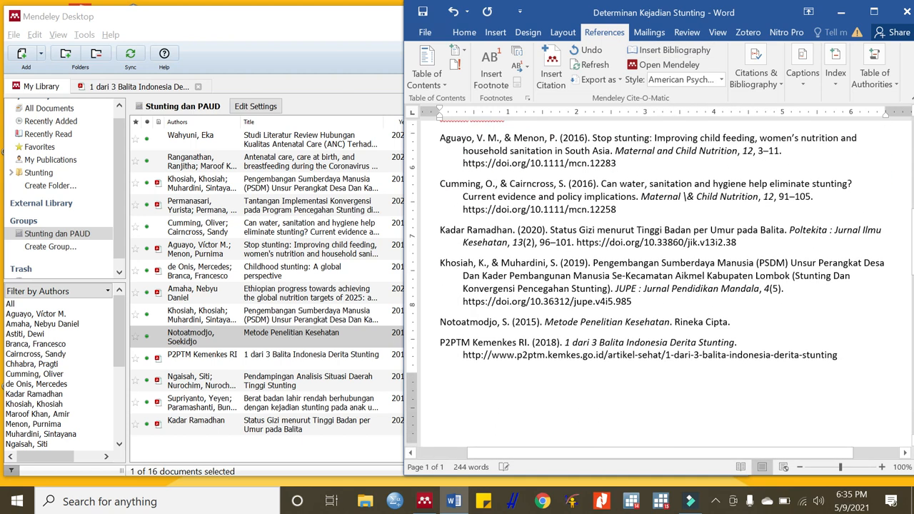
pyautogui.scroll(3, 645, 283)
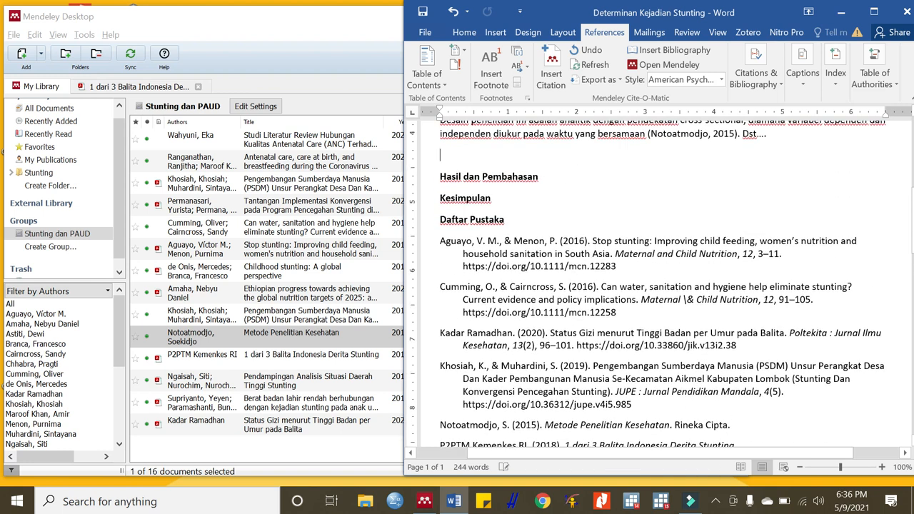
# - Select the American Psychological Association 7th edition citation style for the document
pyautogui.click(692, 82)
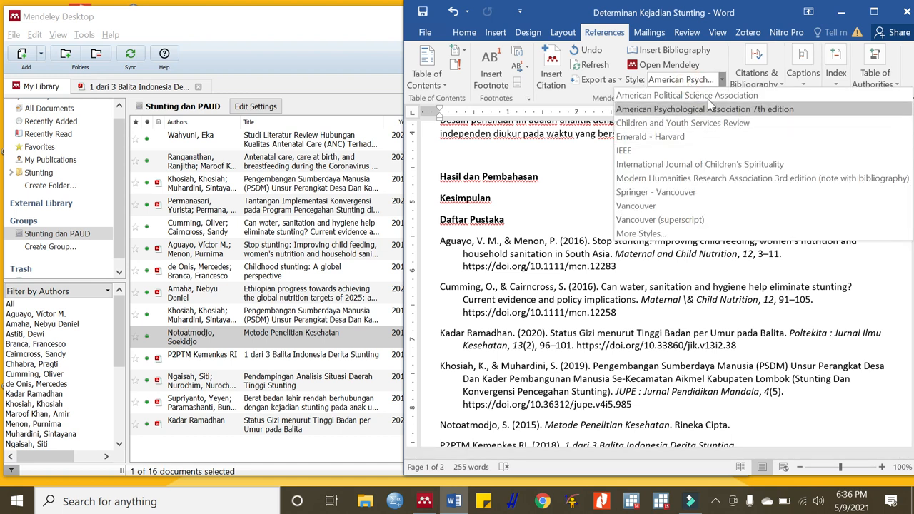
pyautogui.click(691, 109)
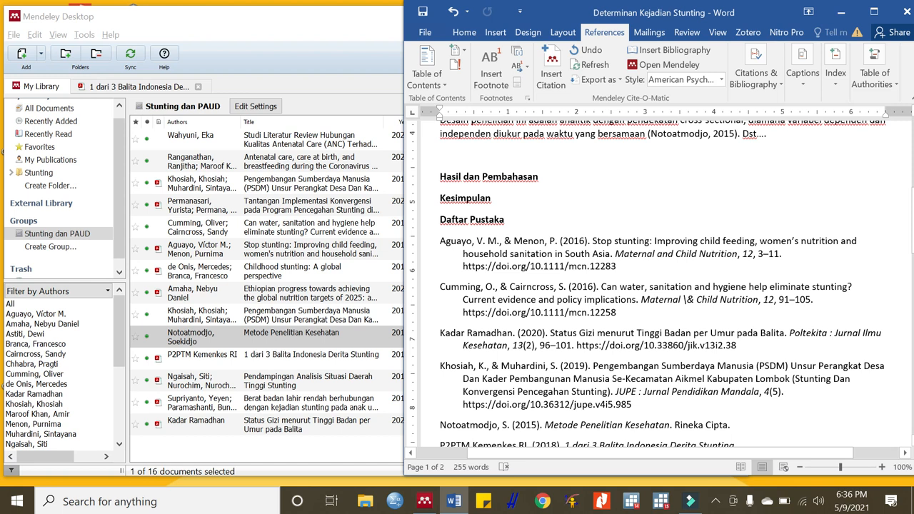
pyautogui.click(721, 80)
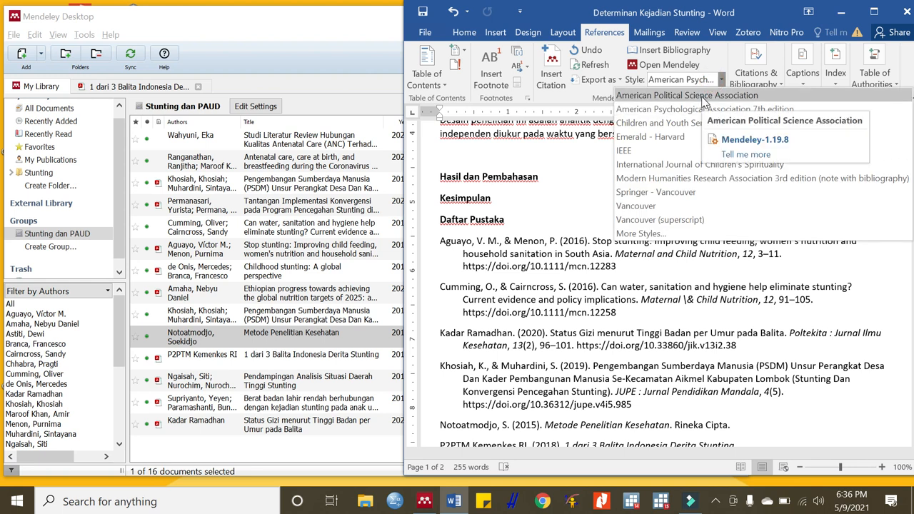
pyautogui.click(541, 297)
pyautogui.scroll(1, 539, 266)
pyautogui.scroll(1, 540, 265)
pyautogui.scroll(-2, 539, 266)
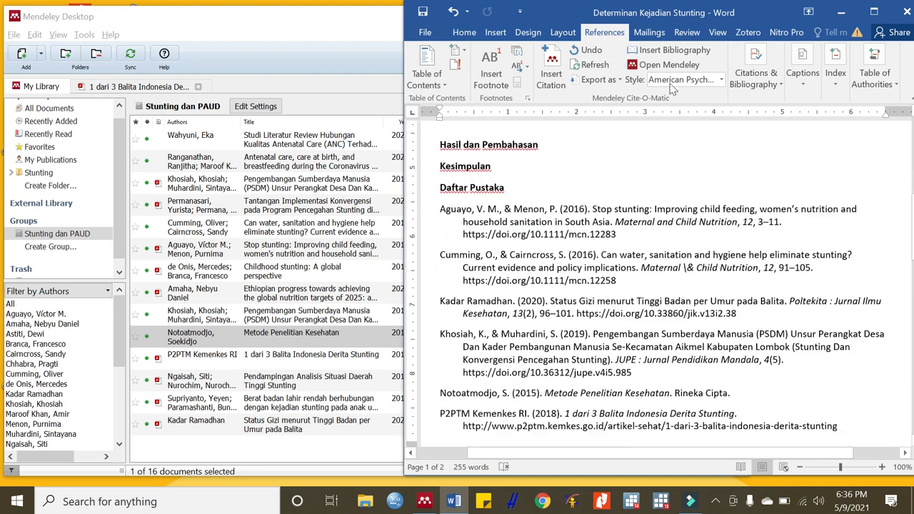
# - Switch the document's Mendeley citation style to American Political Science Association
pyautogui.click(676, 80)
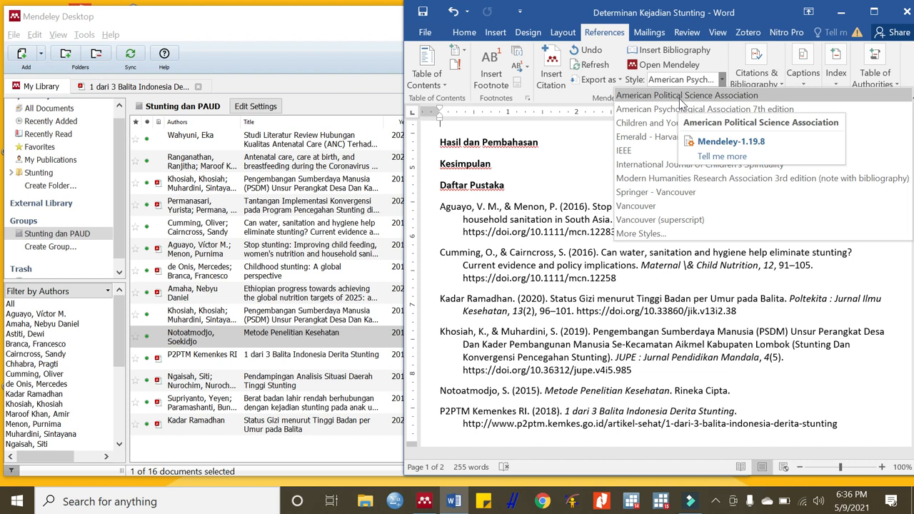
pyautogui.click(681, 102)
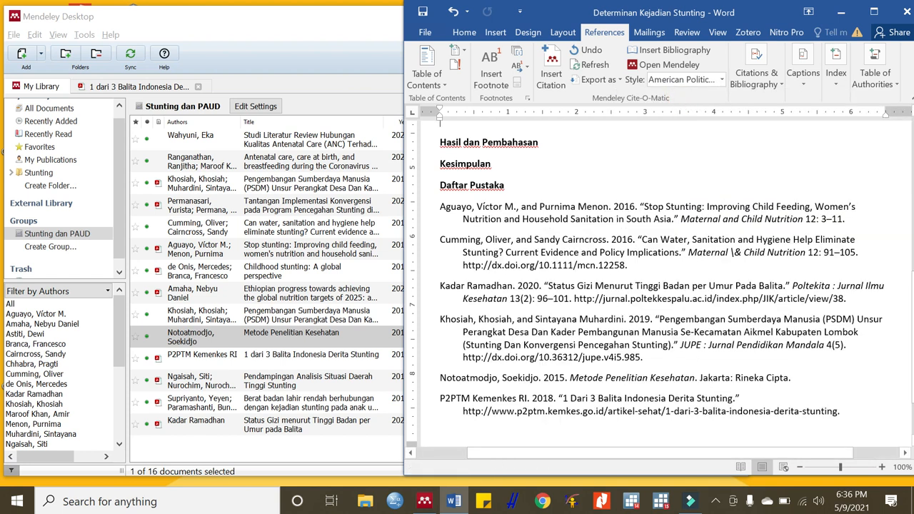
pyautogui.scroll(-1, 644, 281)
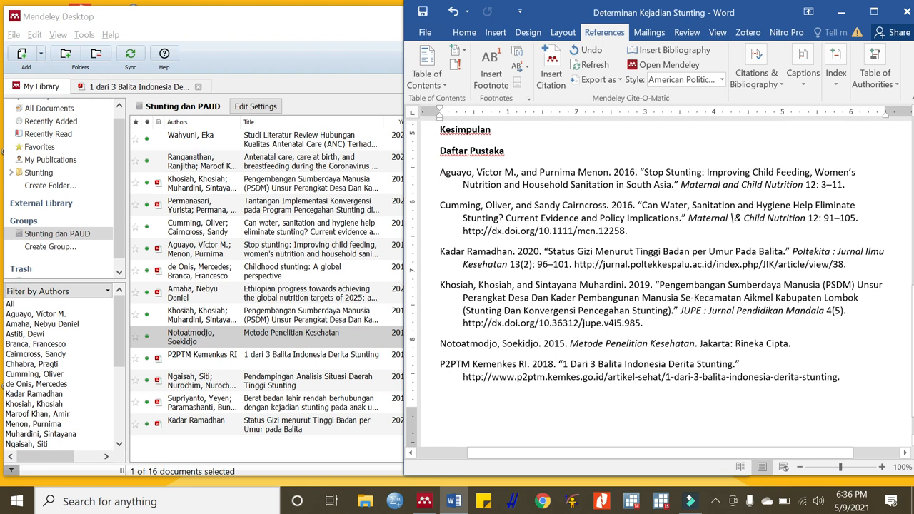
# - Switch the document's Mendeley citation style to Vancouver and check the in-text citations and bibliography
pyautogui.click(743, 218)
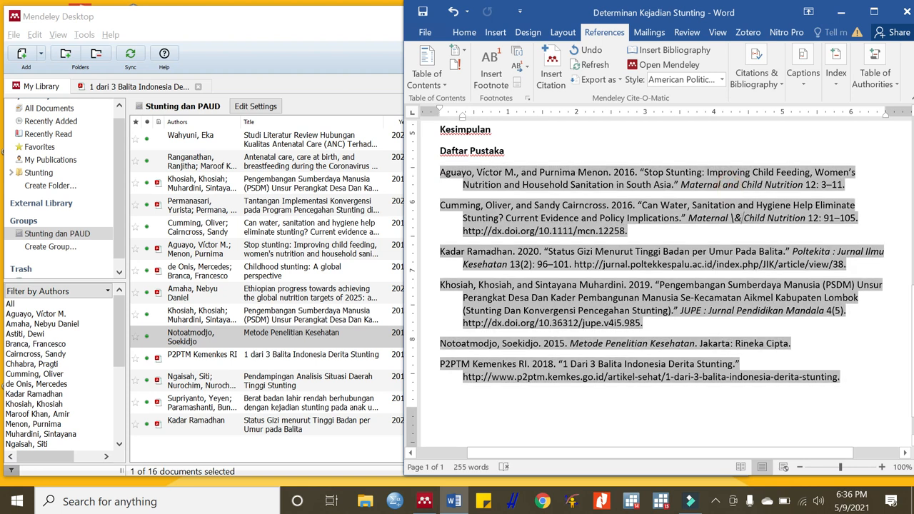
pyautogui.click(709, 408)
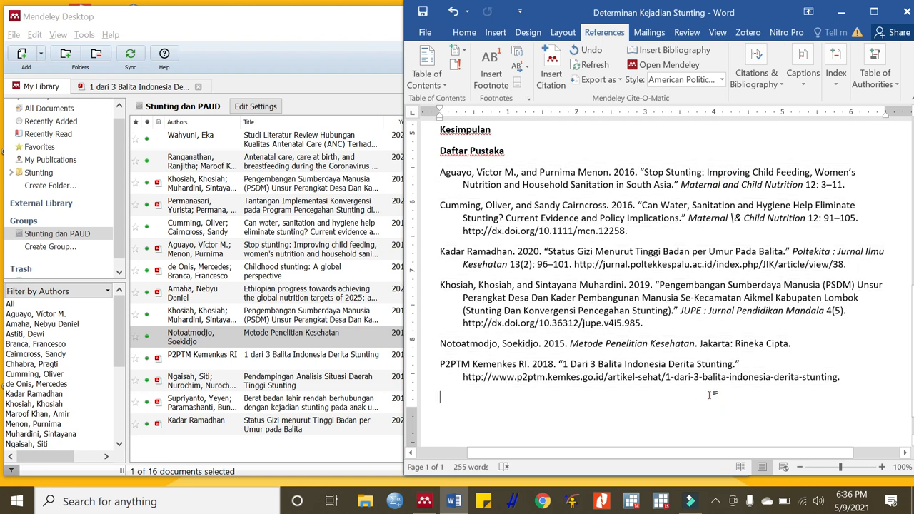
pyautogui.scroll(1, 707, 393)
pyautogui.scroll(-1, 690, 346)
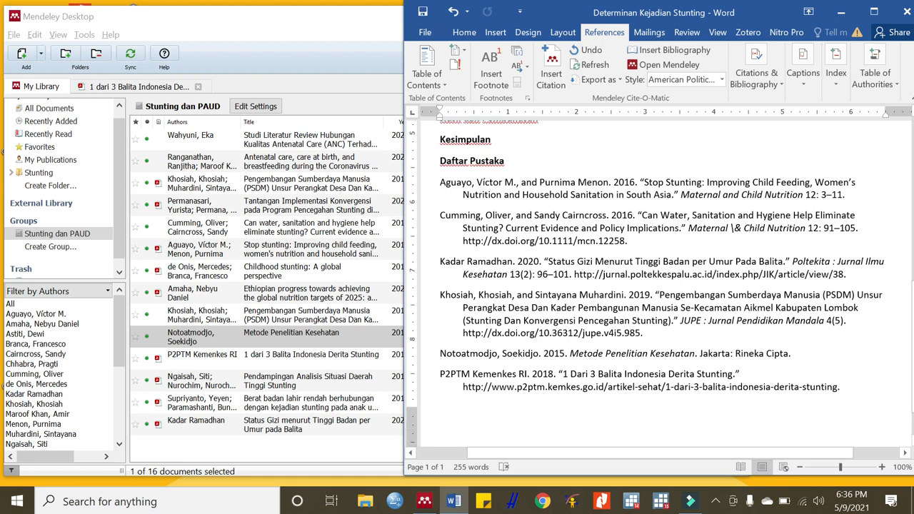
pyautogui.click(671, 83)
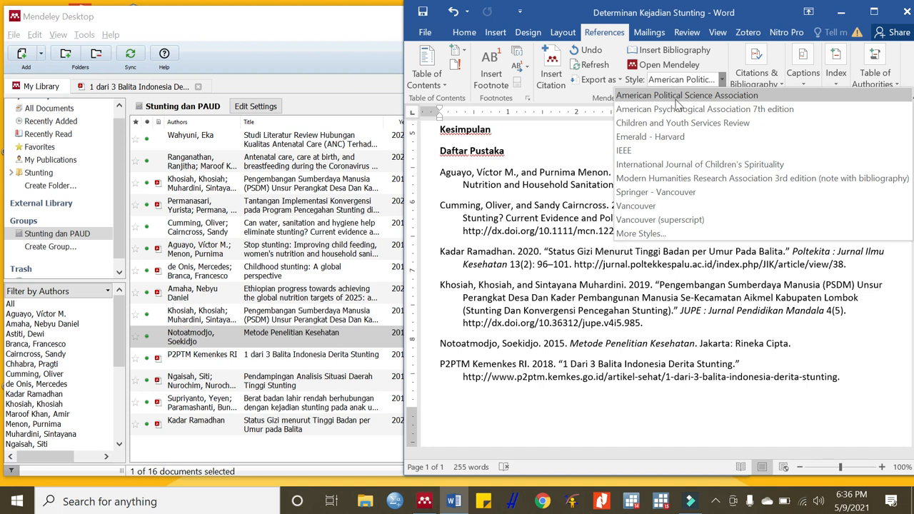
pyautogui.click(646, 207)
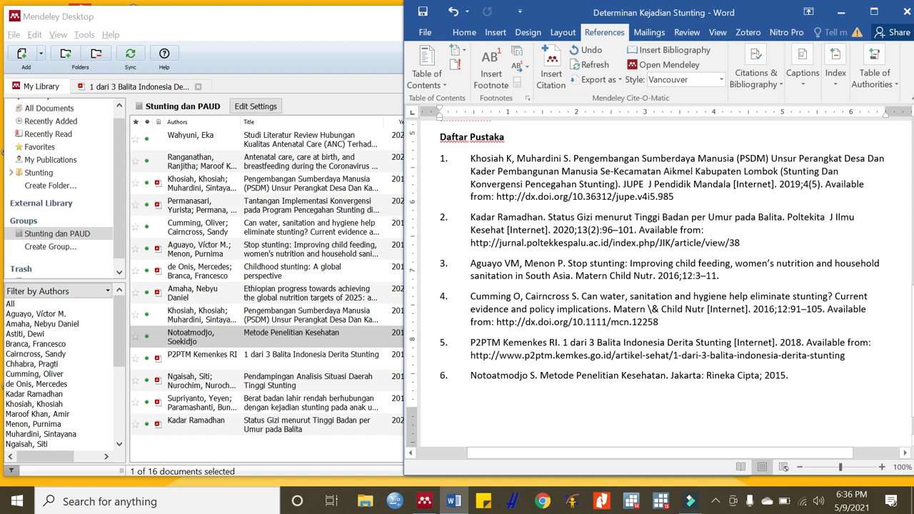
pyautogui.scroll(5, 663, 286)
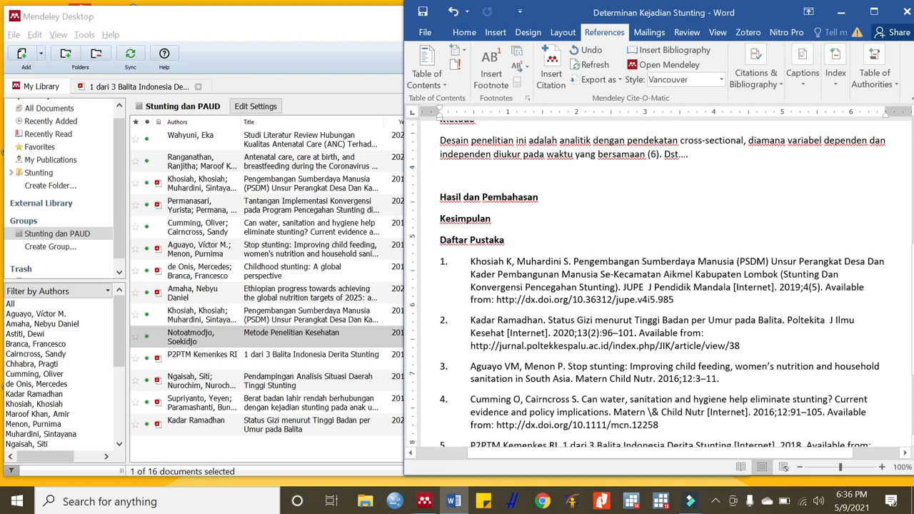
pyautogui.scroll(1, 663, 286)
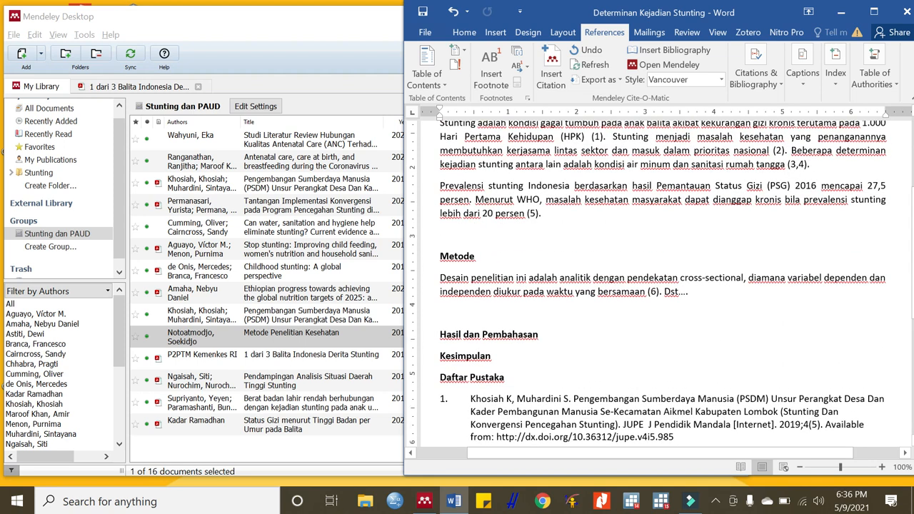
pyautogui.scroll(-3, 663, 286)
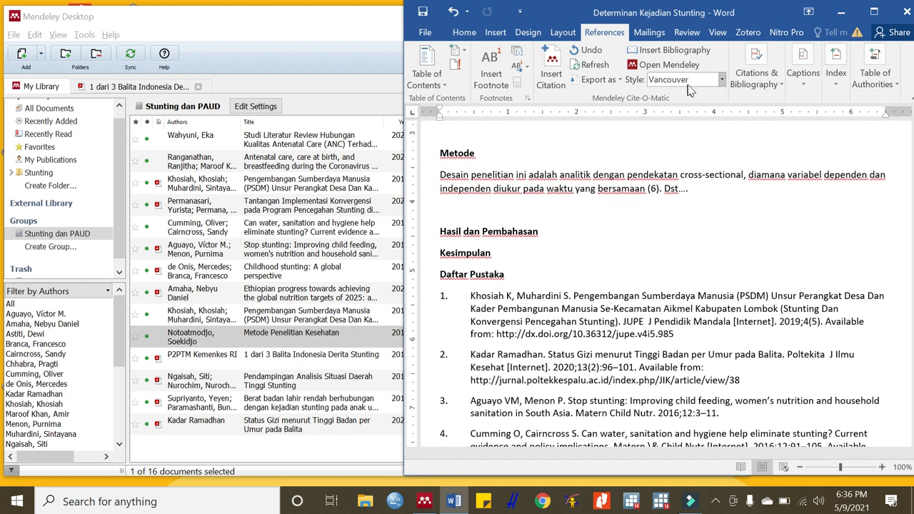
# - Change the citation style to Vancouver (superscript) and check how the citations are formatted in the Pendahuluan and Metode sections
pyautogui.click(690, 80)
pyautogui.click(682, 220)
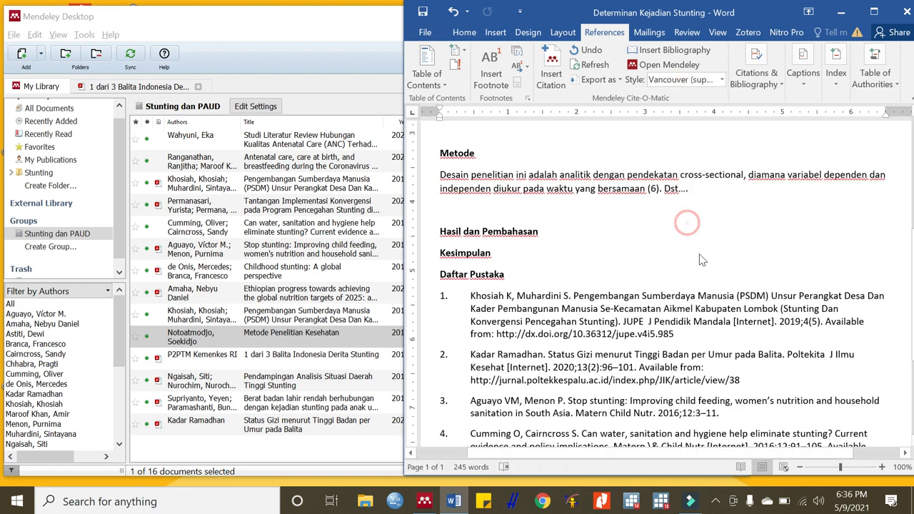
pyautogui.scroll(-3, 663, 286)
pyautogui.scroll(5, 663, 286)
pyautogui.scroll(2, 662, 285)
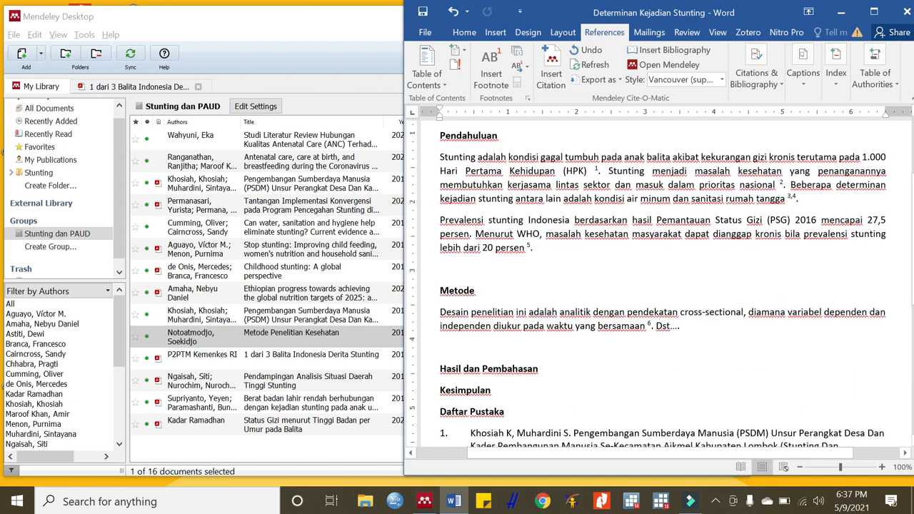
pyautogui.scroll(-3, 663, 285)
pyautogui.scroll(3, 662, 286)
# - Try moving the full stop after "rumah tangga" in front of the superscript citation in the first Pendahuluan paragraph
pyautogui.write('.')
pyautogui.press('Right')
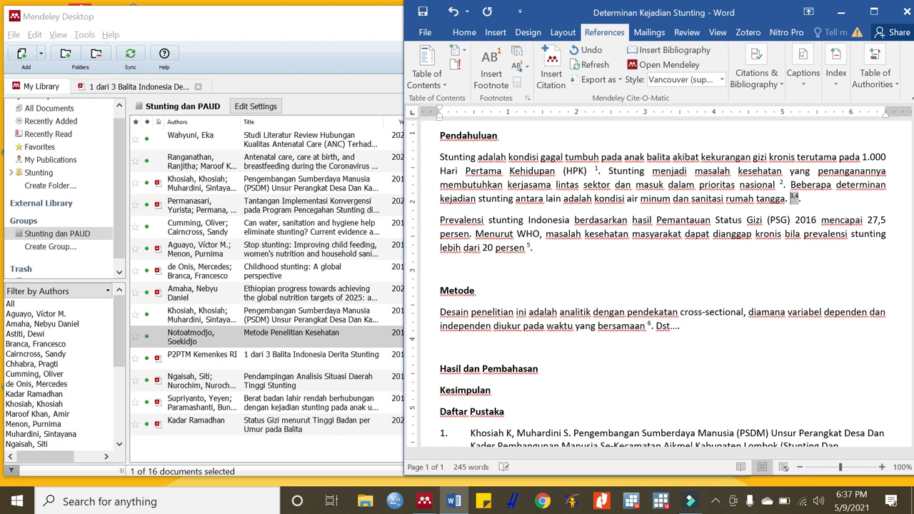
pyautogui.press('Right')
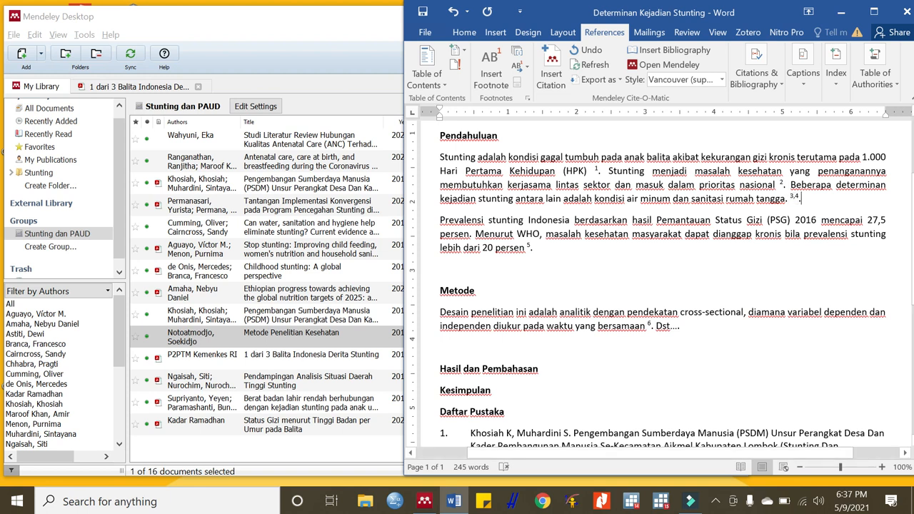
pyautogui.press('BackSpace')
pyautogui.hotkey('ctrl', 'z')
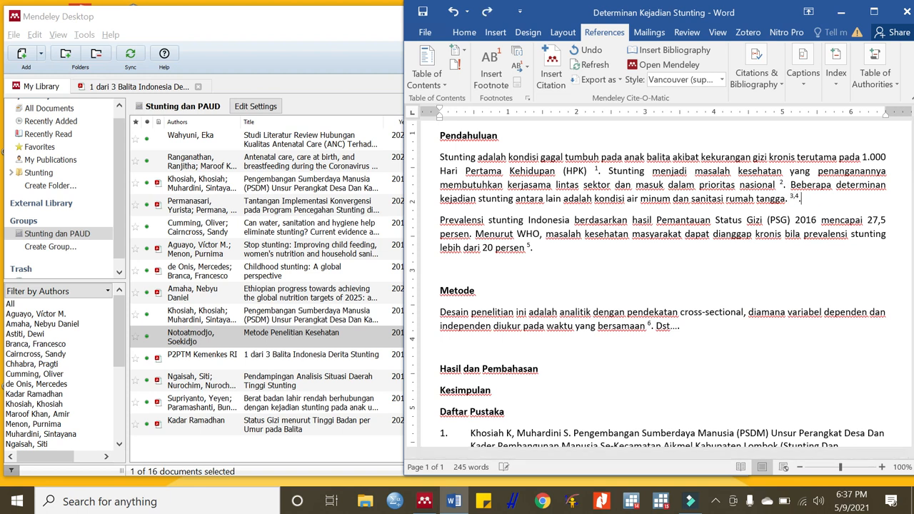
pyautogui.press('BackSpace')
# - Set the document's citation style back to American Political Science Association and check the Daftar Pustaka list
pyautogui.scroll(-3, 662, 286)
pyautogui.scroll(1, 663, 286)
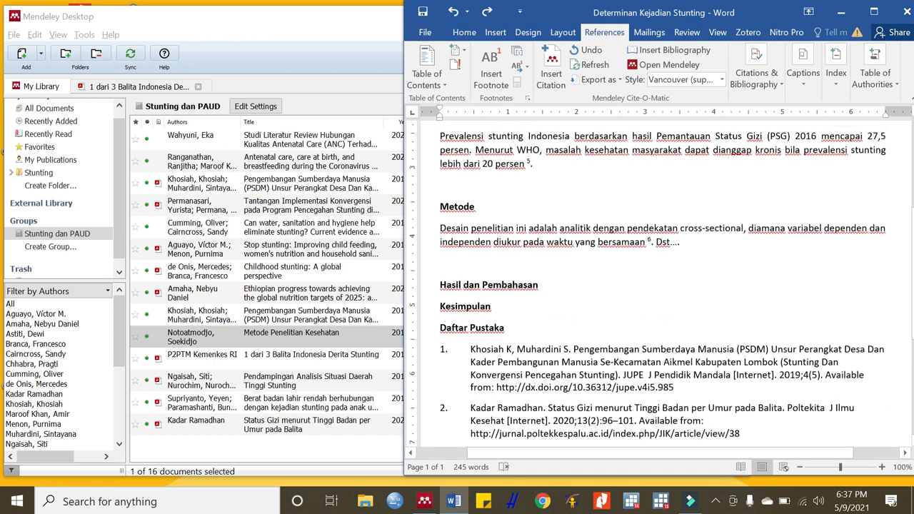
pyautogui.scroll(-3, 662, 286)
pyautogui.click(717, 81)
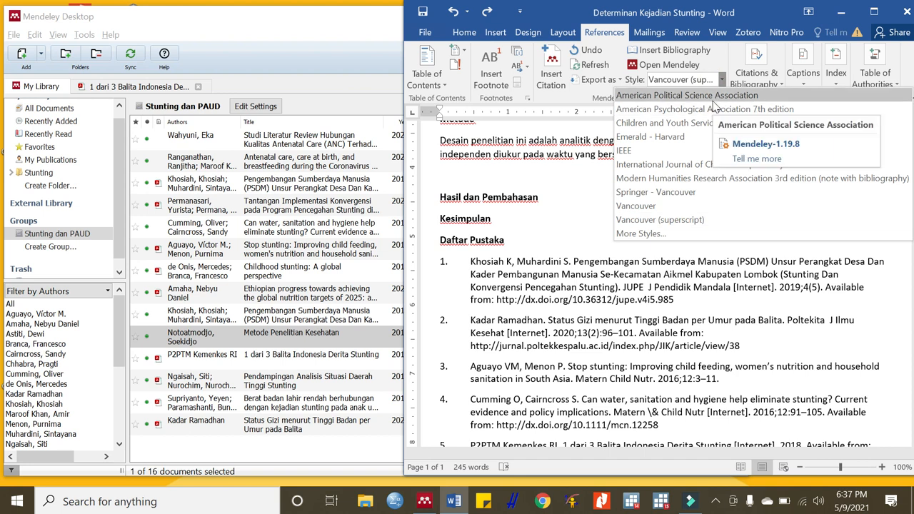
pyautogui.click(712, 100)
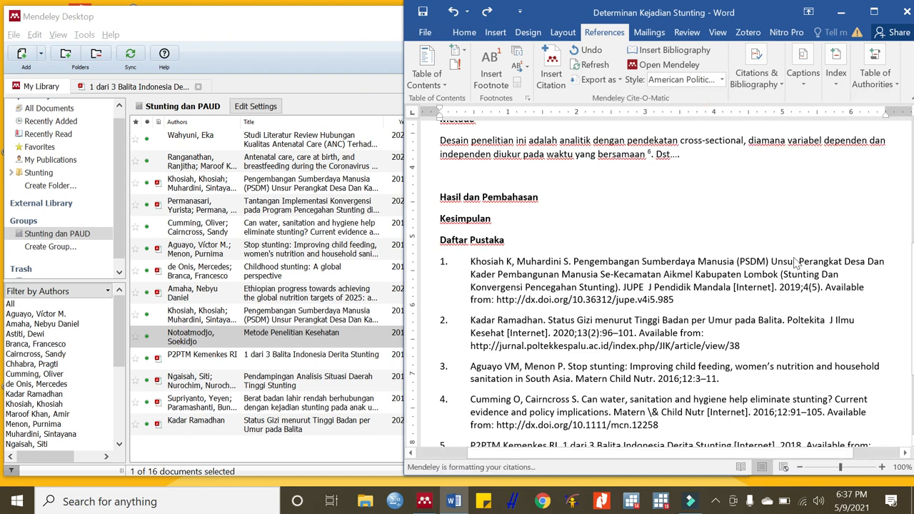
pyautogui.scroll(-3, 777, 223)
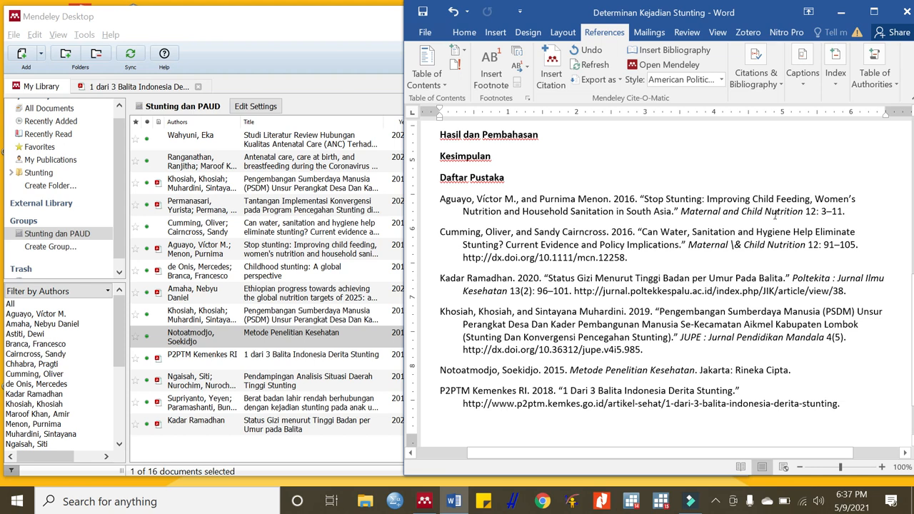
pyautogui.scroll(-3, 775, 216)
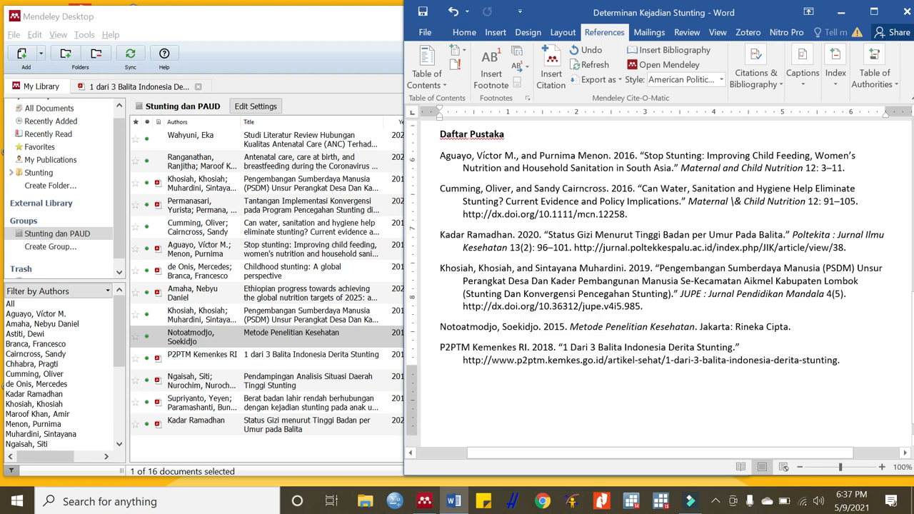
pyautogui.scroll(6, 775, 216)
pyautogui.scroll(-2, 624, 171)
# - Save the document and look over its sections from Abstrak to Daftar Pustaka
pyautogui.click(625, 172)
pyautogui.hotkey('ctrl', 's')
pyautogui.scroll(8, 625, 172)
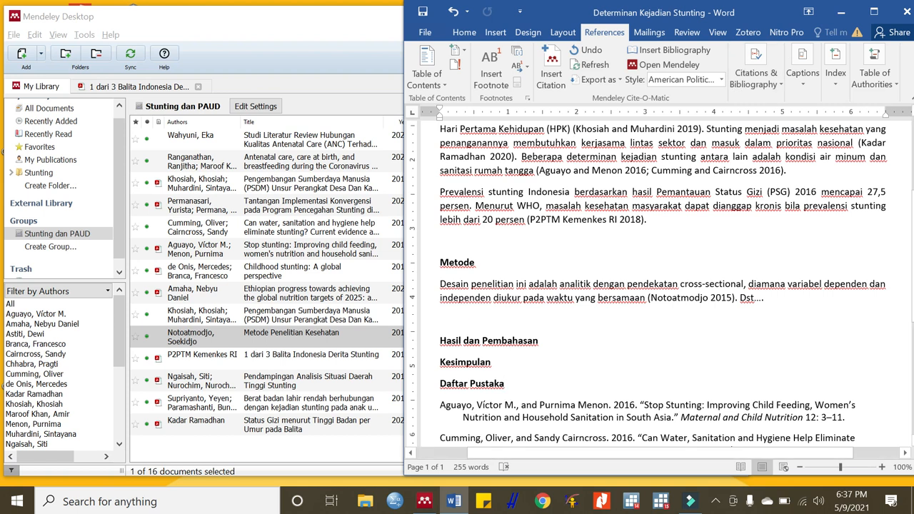
pyautogui.scroll(4, 664, 286)
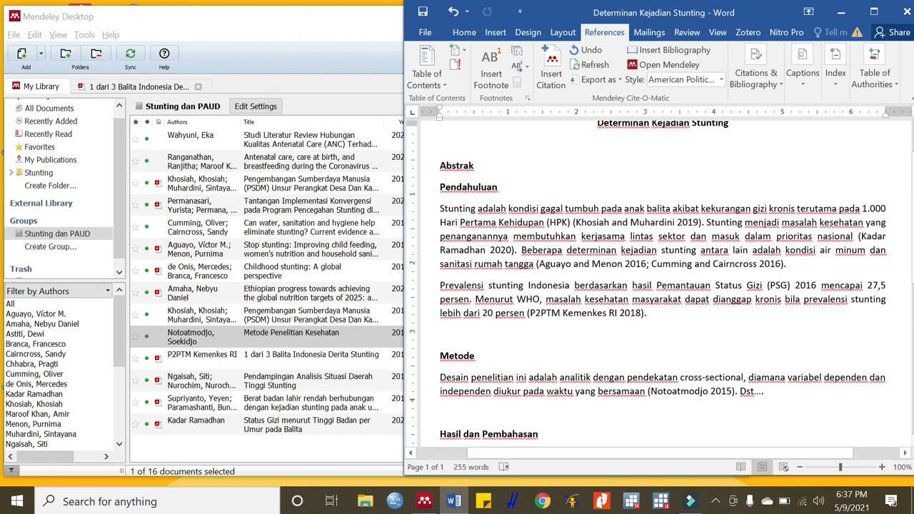
pyautogui.scroll(-5, 664, 285)
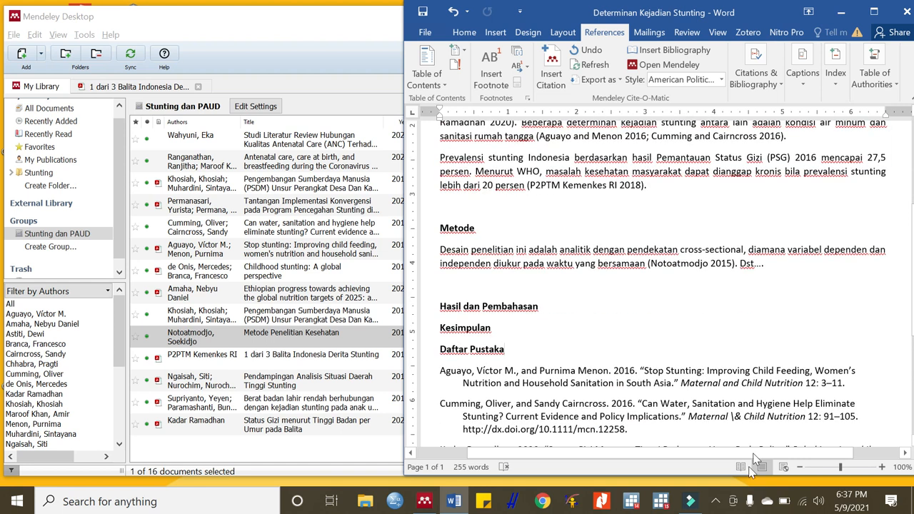
pyautogui.click(716, 502)
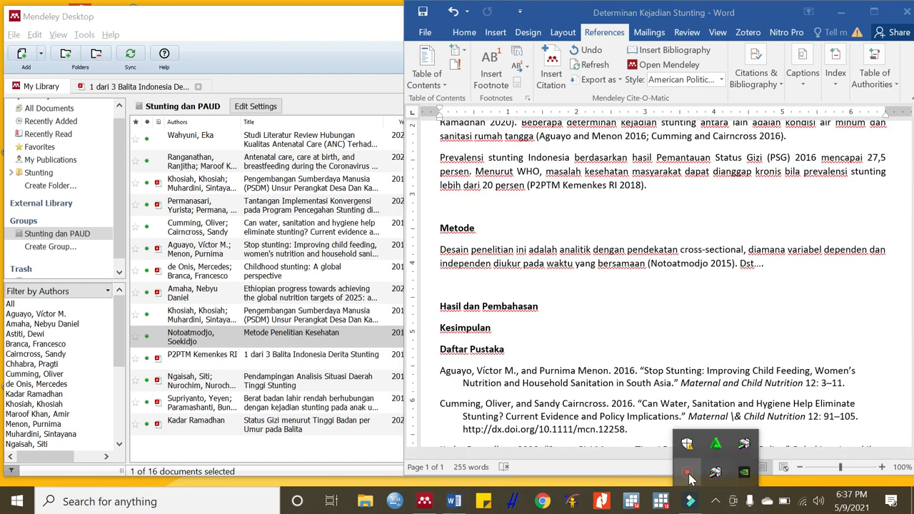
pyautogui.click(693, 477)
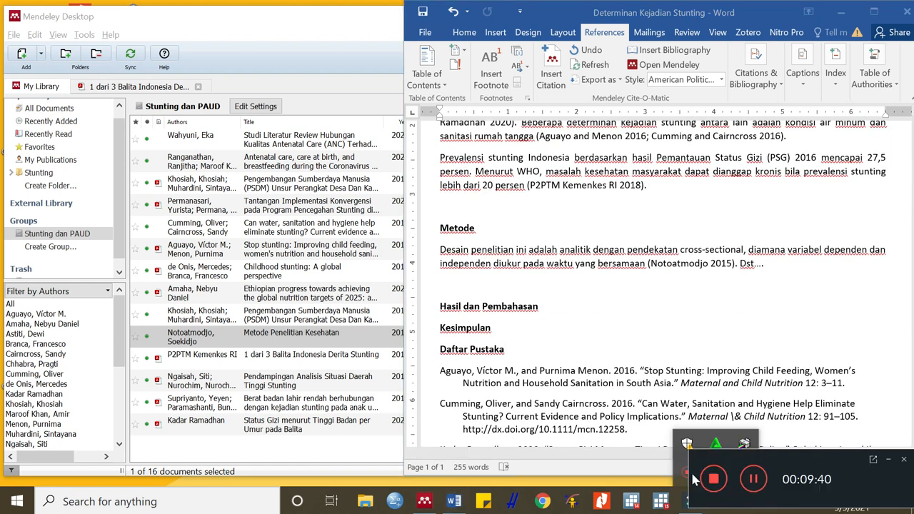
pyautogui.click(667, 270)
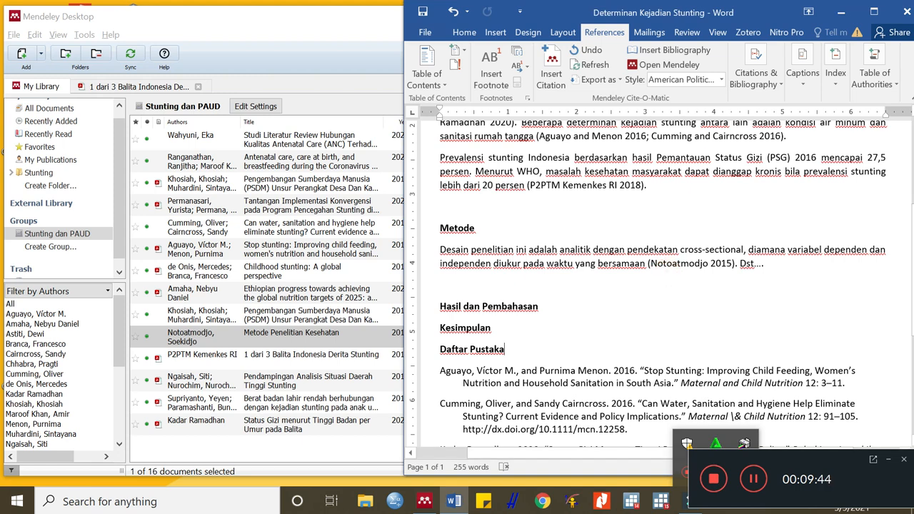
# - Set the citation and bibliography language to Indonesian in Mendeley's citation style settings and check the reformatted bibliography
pyautogui.scroll(-3, 709, 319)
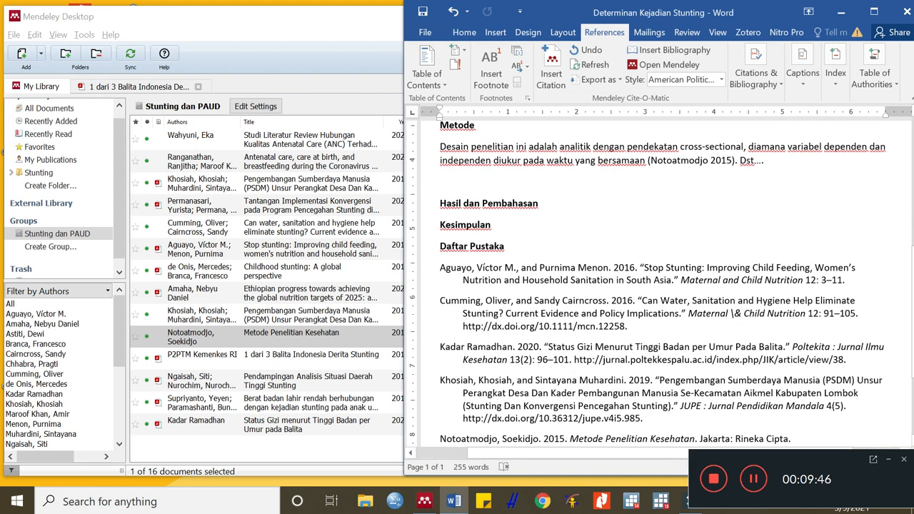
pyautogui.scroll(-1, 697, 312)
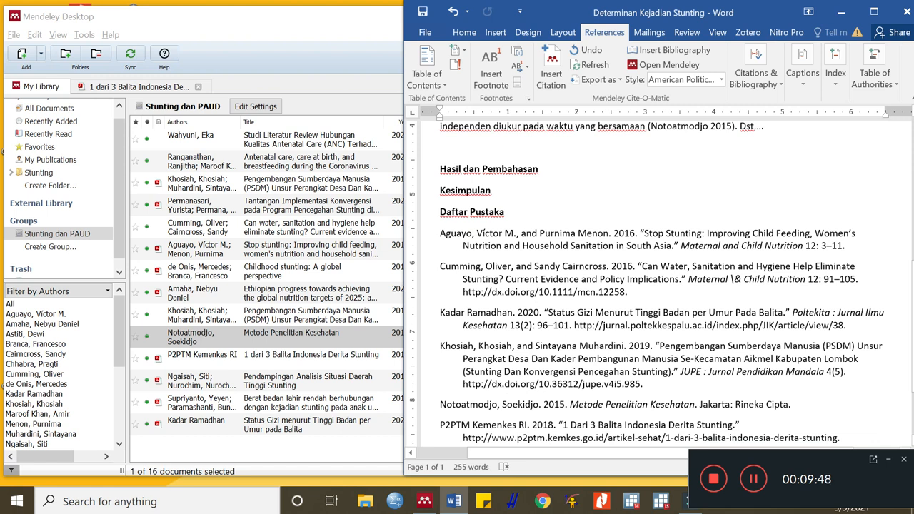
pyautogui.scroll(-1, 645, 285)
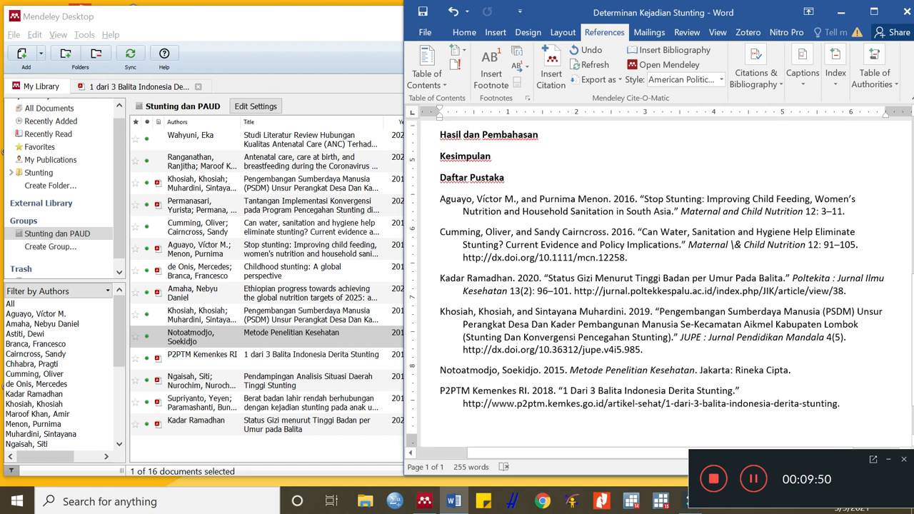
pyautogui.click(721, 79)
pyautogui.click(662, 240)
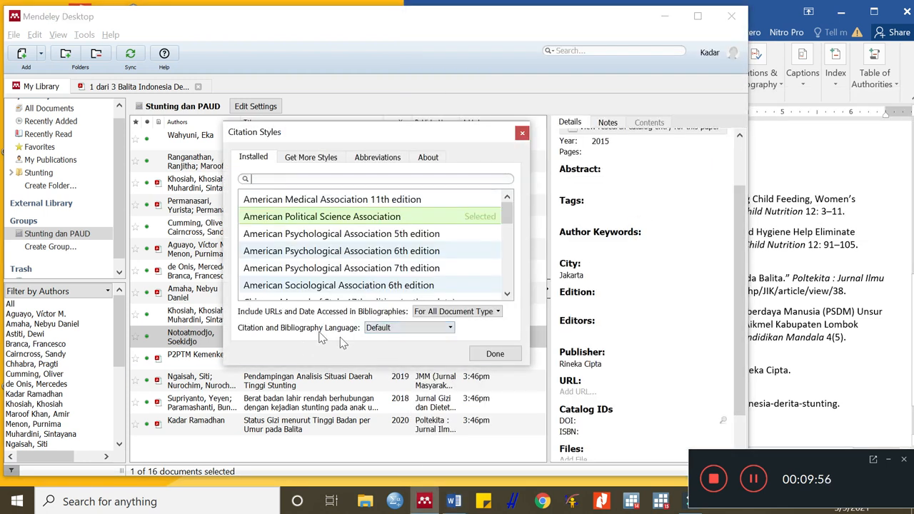
pyautogui.click(392, 329)
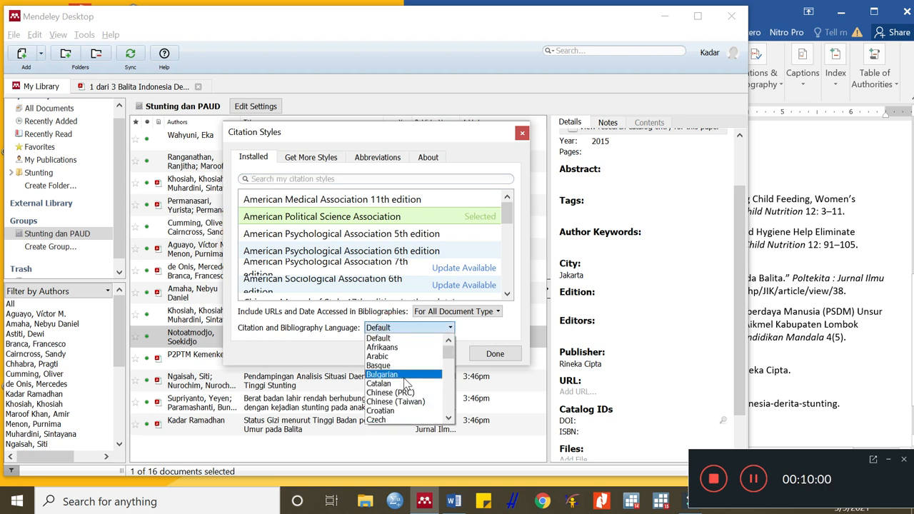
pyautogui.scroll(-3, 407, 386)
pyautogui.scroll(1, 405, 384)
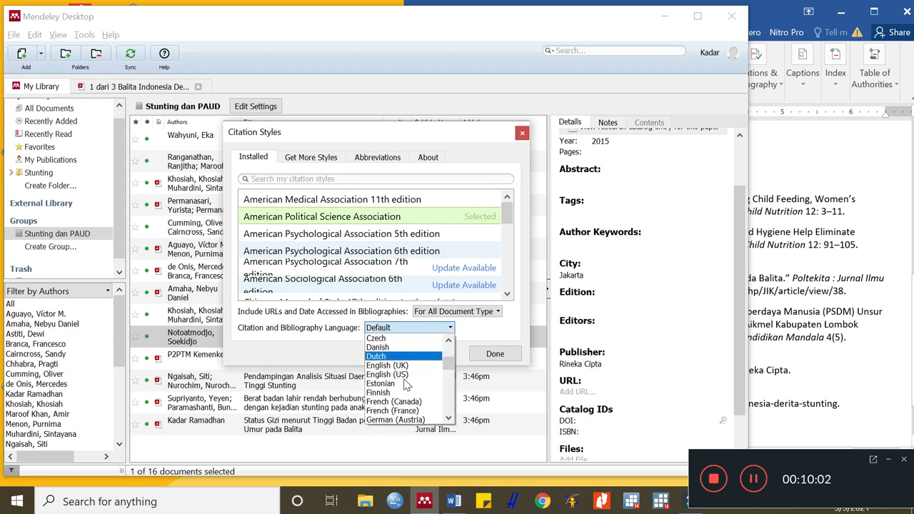
pyautogui.scroll(-3, 405, 384)
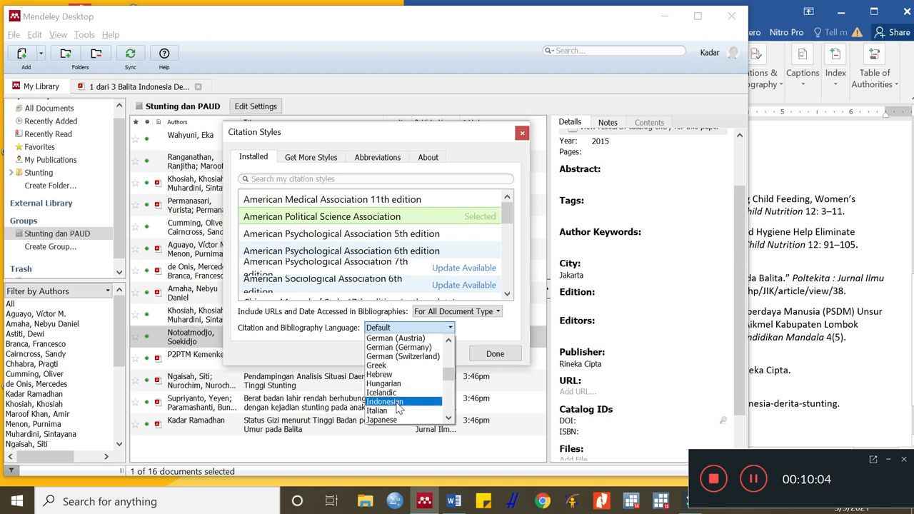
pyautogui.click(394, 401)
pyautogui.click(490, 354)
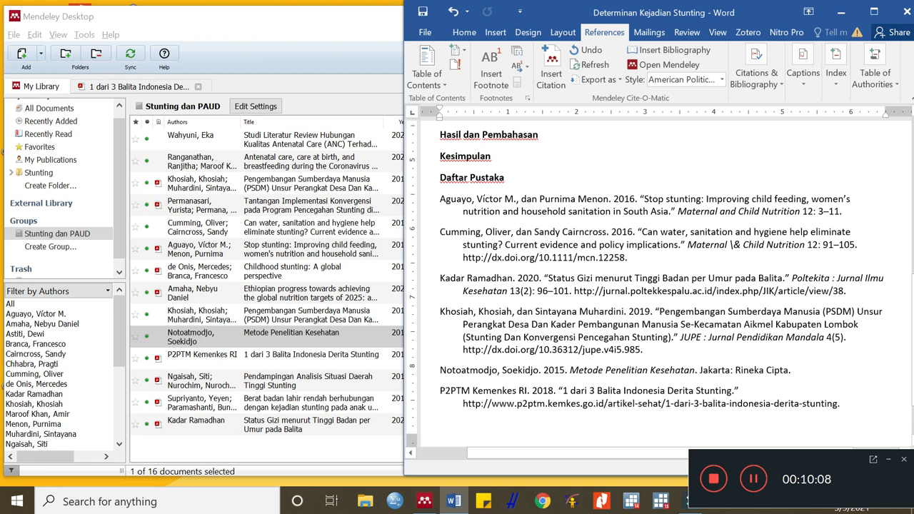
pyautogui.scroll(-2, 657, 286)
pyautogui.scroll(4, 657, 286)
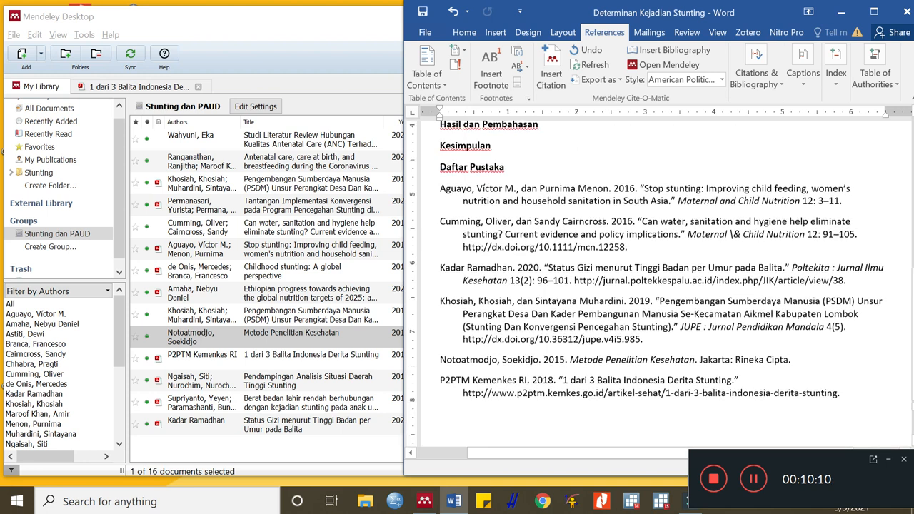
pyautogui.scroll(-2, 657, 286)
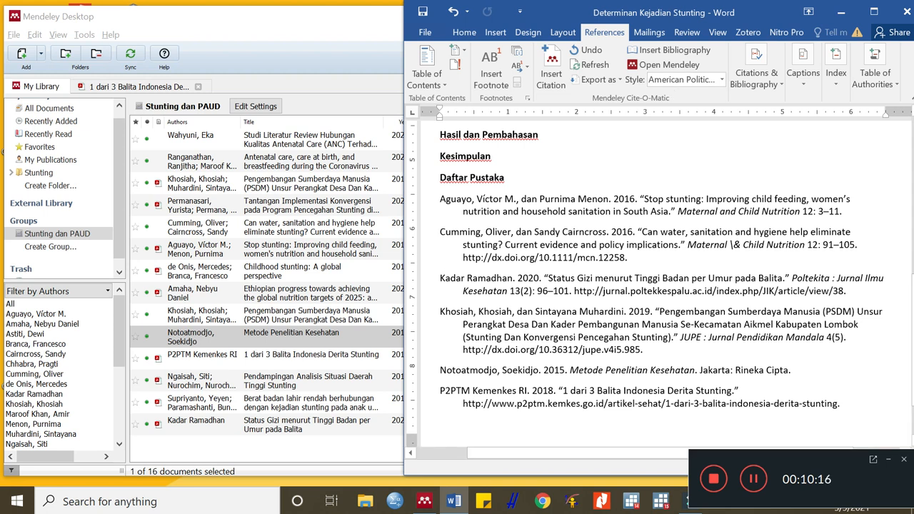
pyautogui.scroll(4, 692, 219)
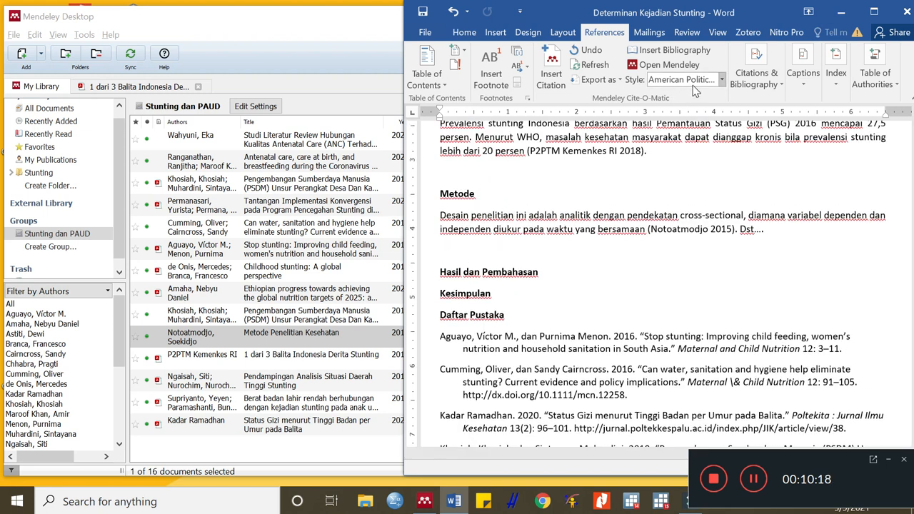
# - Search the additional citation styles for "harva", view the Bournemouth University - Harvard entry, and close the style settings
pyautogui.click(686, 80)
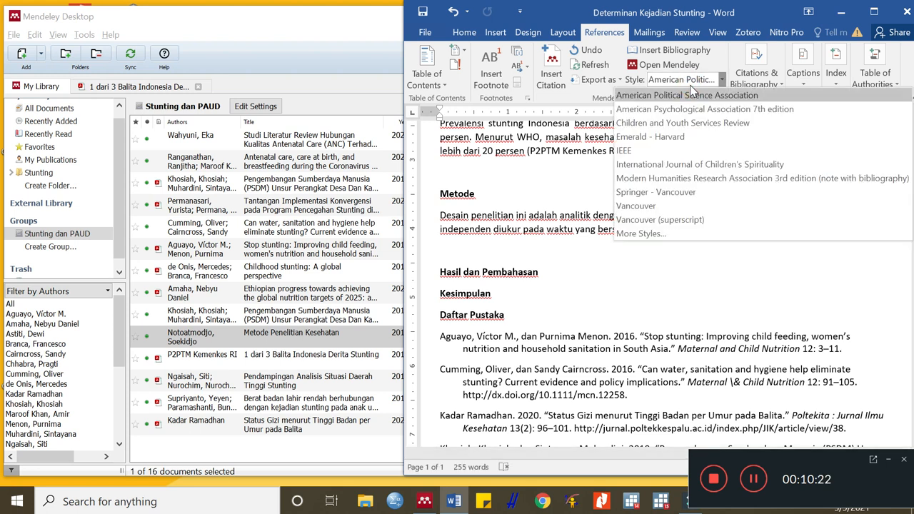
pyautogui.click(647, 235)
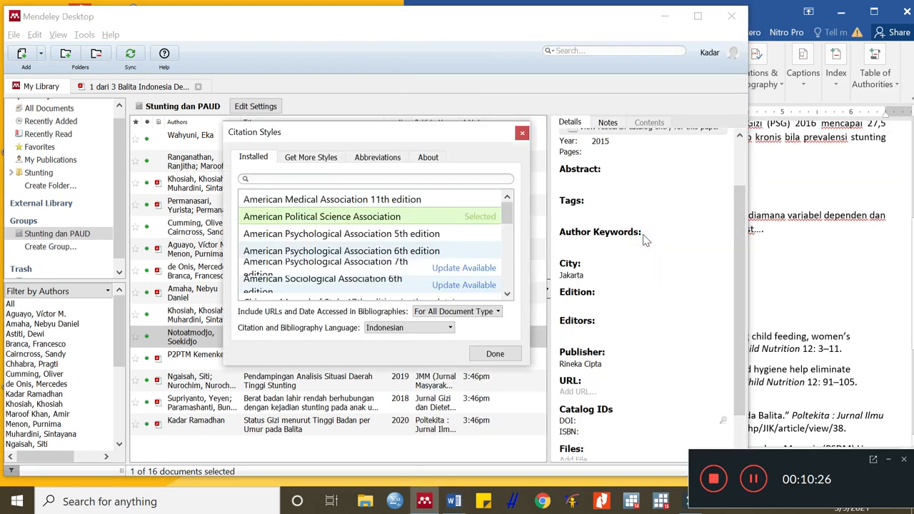
pyautogui.click(312, 163)
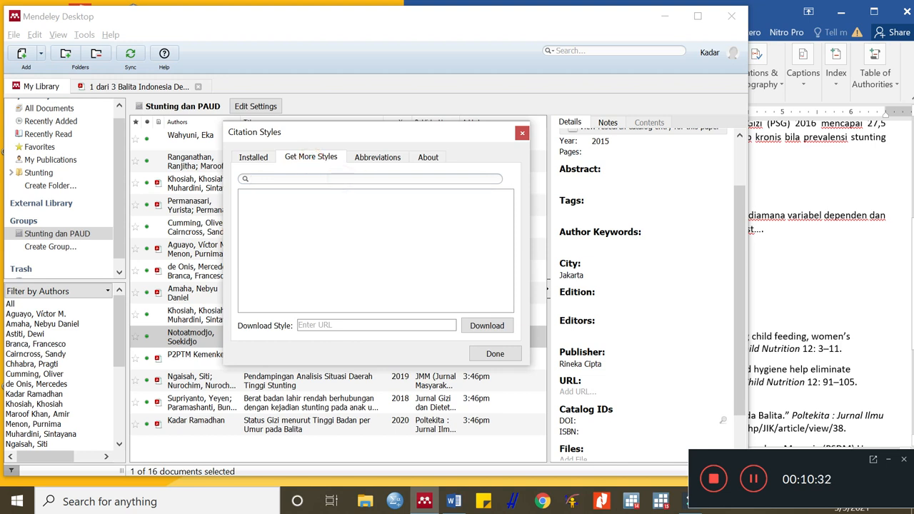
pyautogui.write('harva')
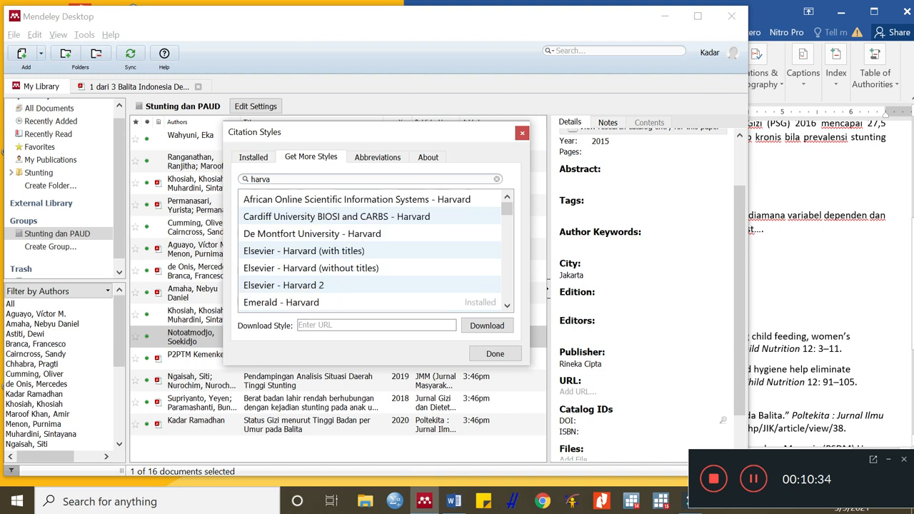
pyautogui.moveTo(507, 209)
pyautogui.mouseDown()
pyautogui.moveTo(509, 230)
pyautogui.moveTo(509, 207)
pyautogui.mouseUp()
pyautogui.moveTo(511, 223)
pyautogui.mouseDown()
pyautogui.moveTo(508, 247)
pyautogui.moveTo(517, 221)
pyautogui.mouseUp()
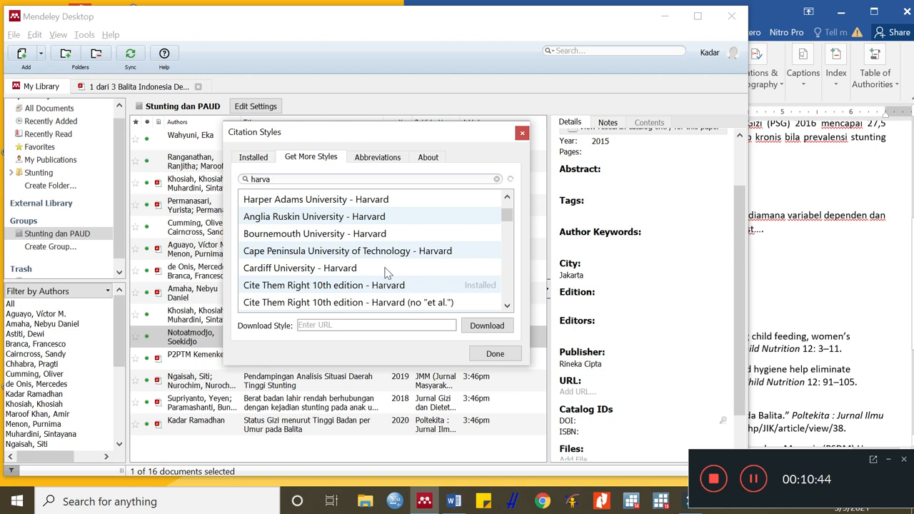
pyautogui.click(359, 238)
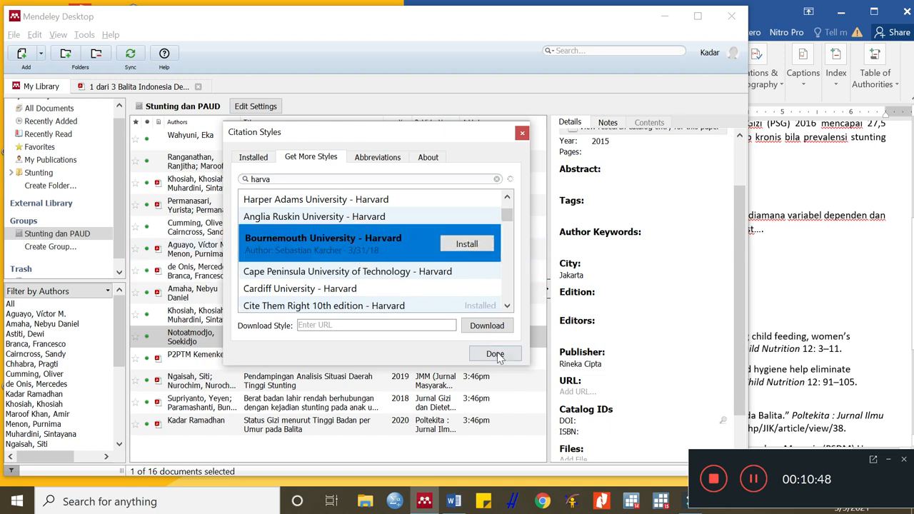
pyautogui.click(487, 244)
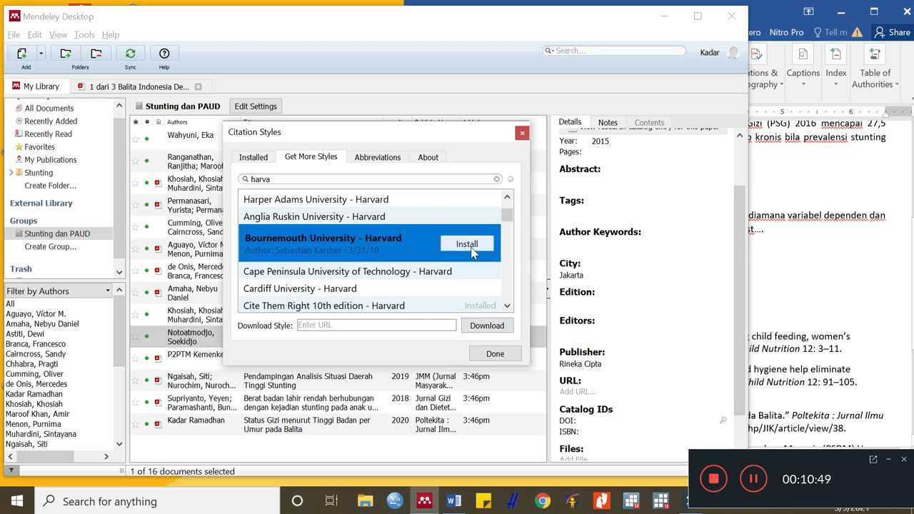
pyautogui.click(502, 354)
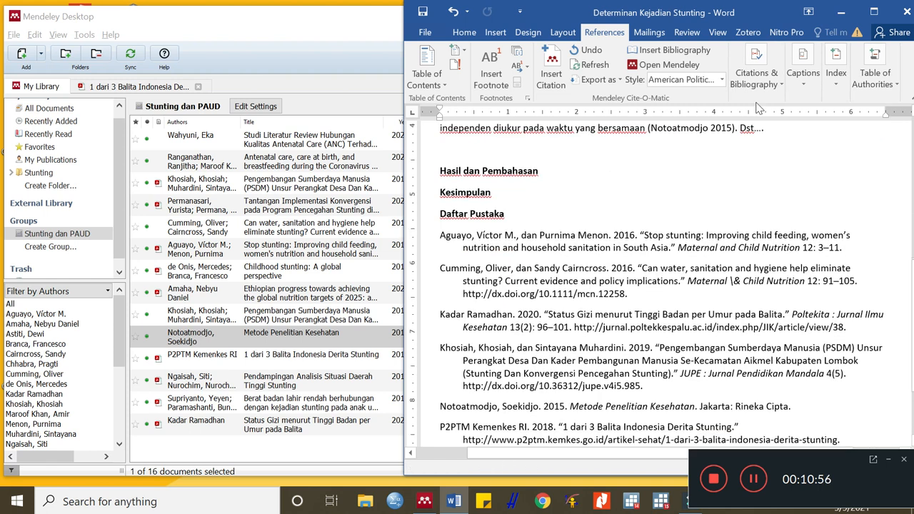
# - Set the document's citation style to Vancouver and check the wording of the Daftar Pustaka entries
pyautogui.click(721, 80)
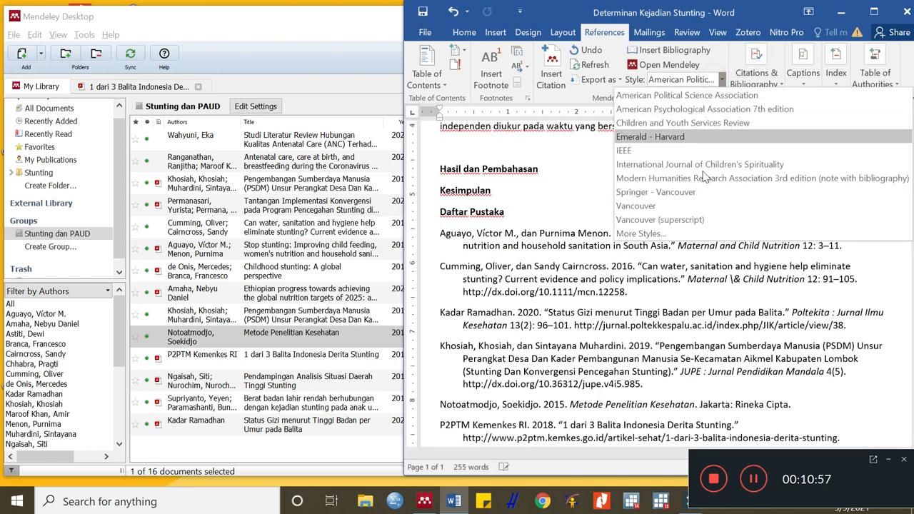
pyautogui.click(672, 207)
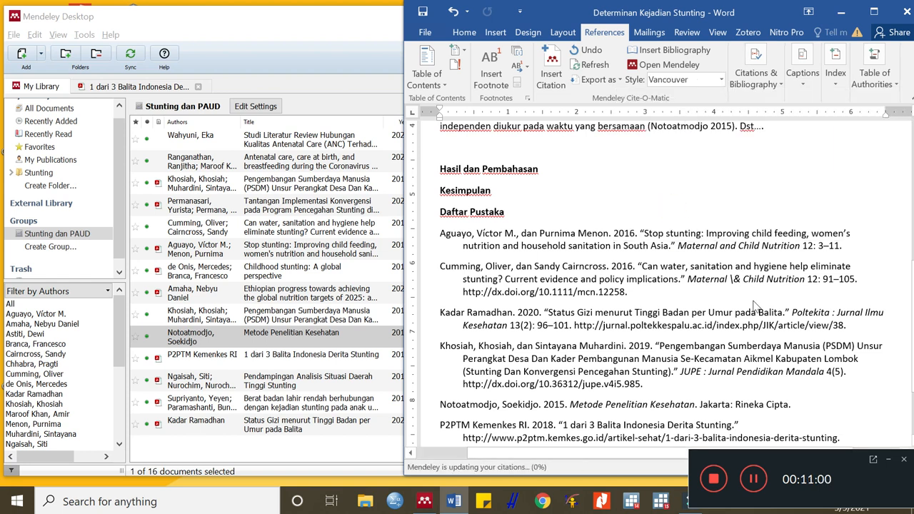
pyautogui.scroll(-1, 645, 300)
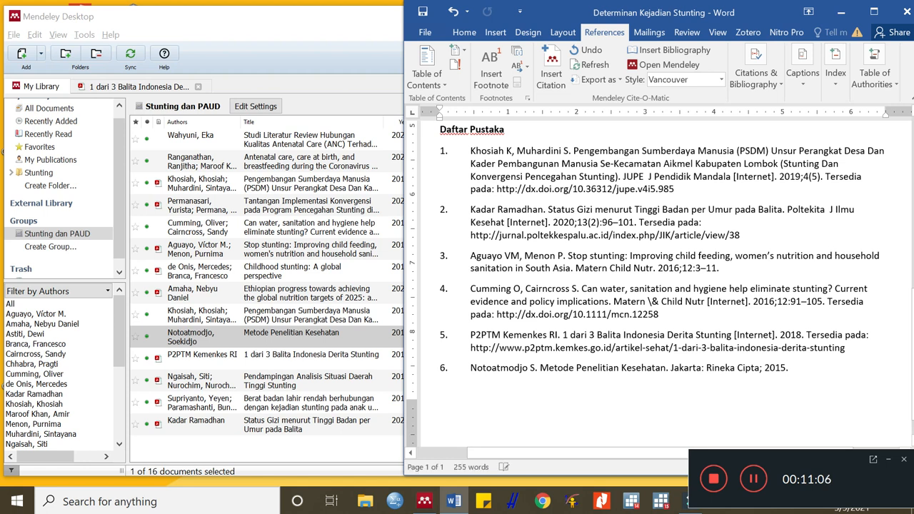
pyautogui.click(838, 302)
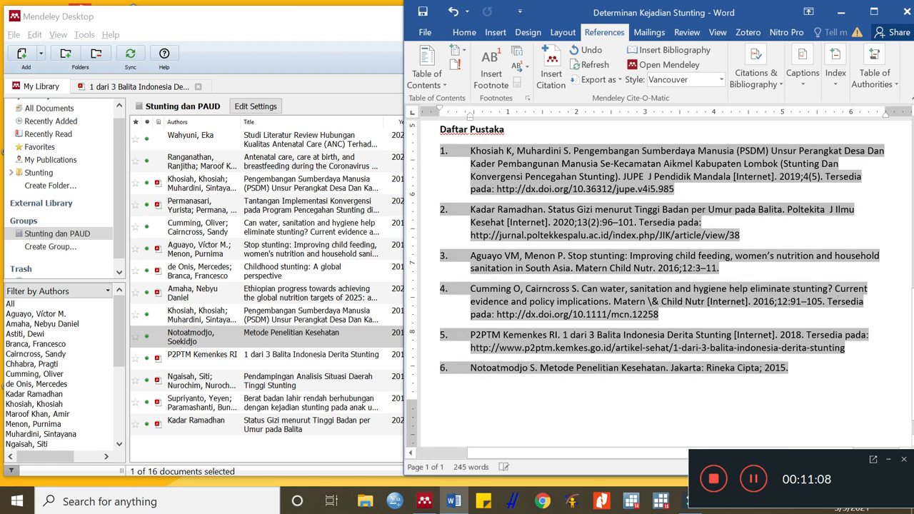
# - Set the citation and bibliography language to Default in the citation style settings, and review the in-text citations and Daftar Pustaka
pyautogui.click(722, 80)
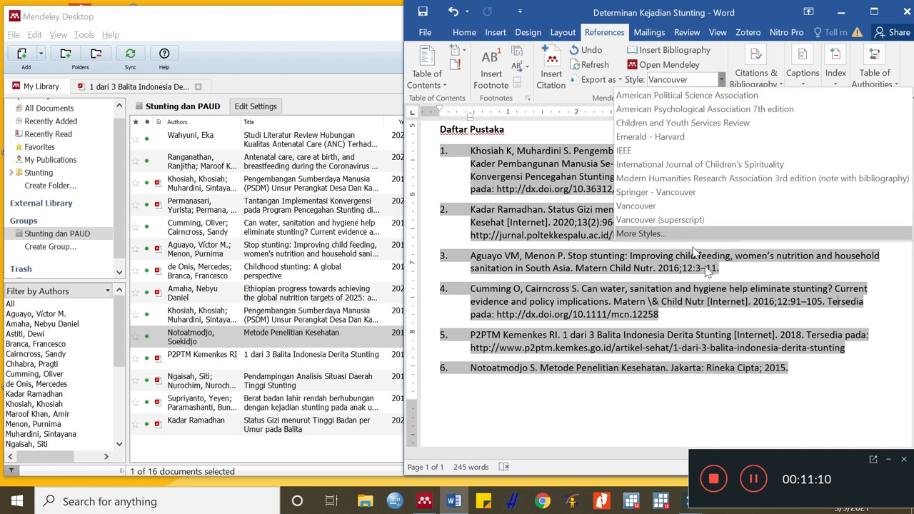
pyautogui.click(682, 235)
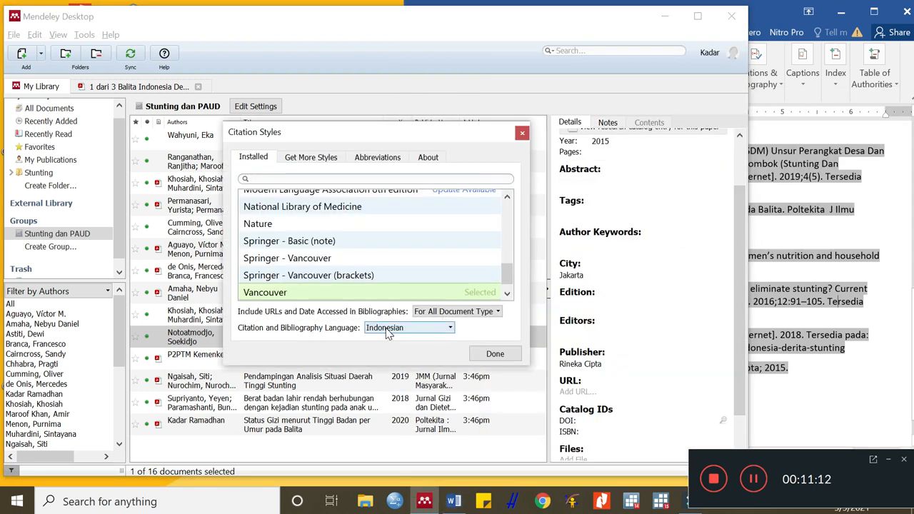
pyautogui.click(387, 330)
pyautogui.scroll(8, 400, 371)
pyautogui.click(389, 338)
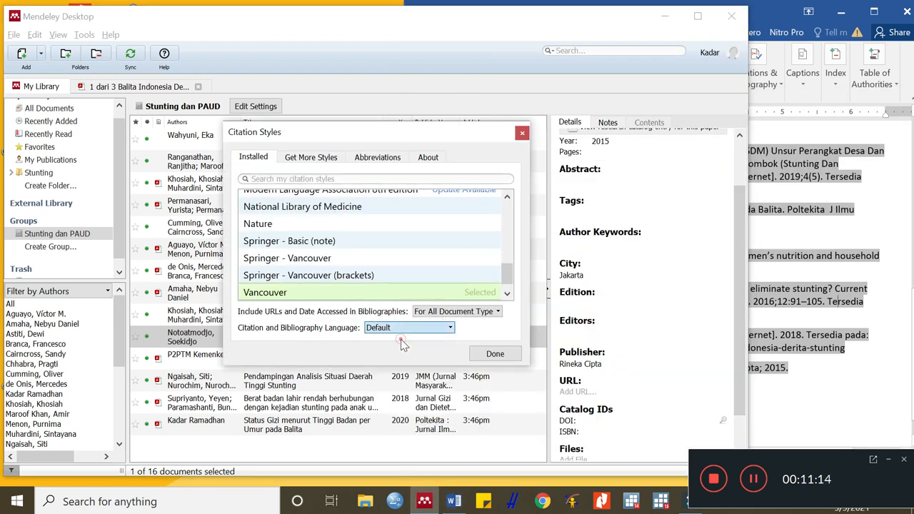
pyautogui.click(495, 354)
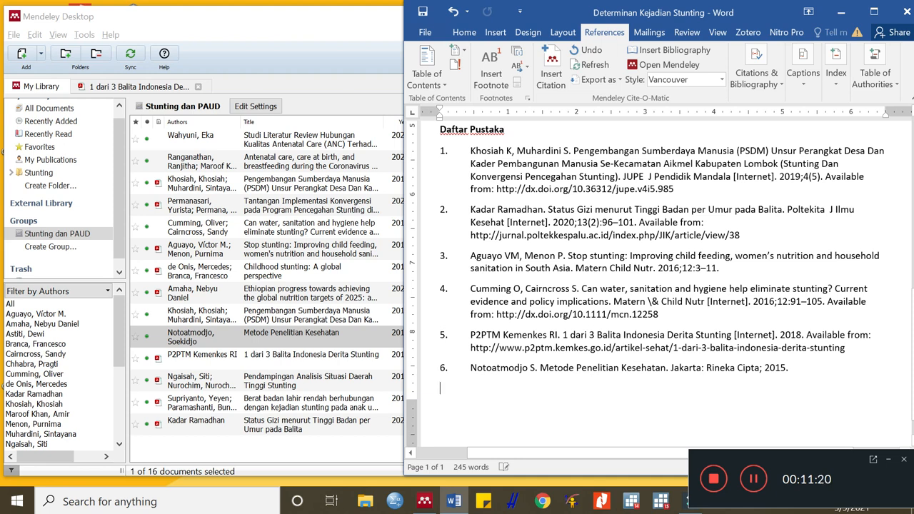
pyautogui.scroll(7, 645, 278)
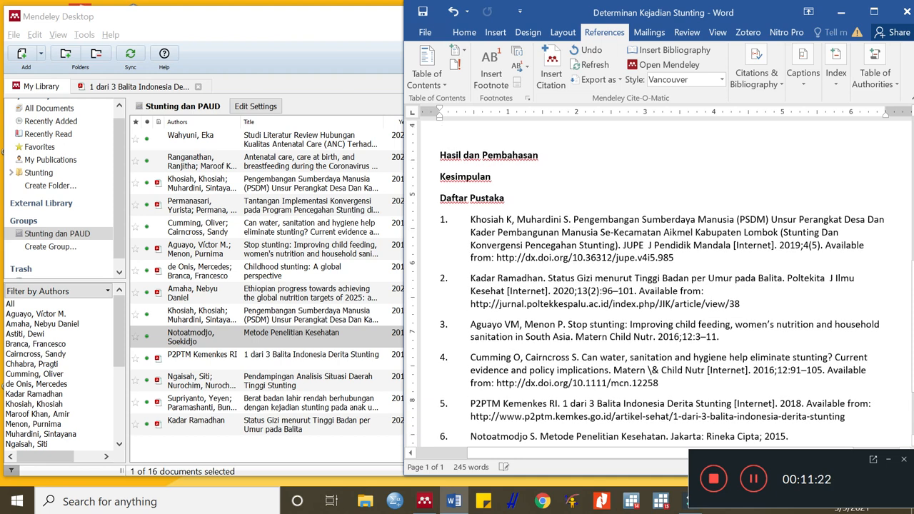
pyautogui.scroll(2, 620, 280)
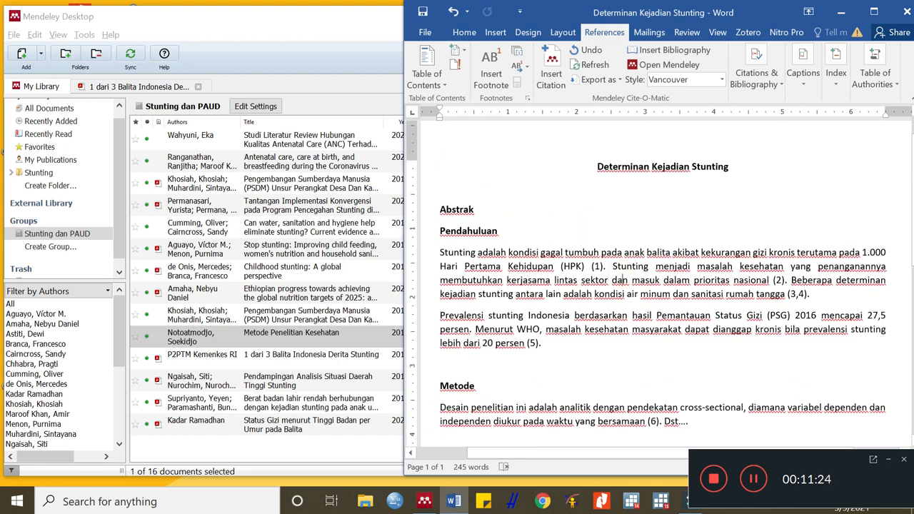
pyautogui.scroll(1, 621, 279)
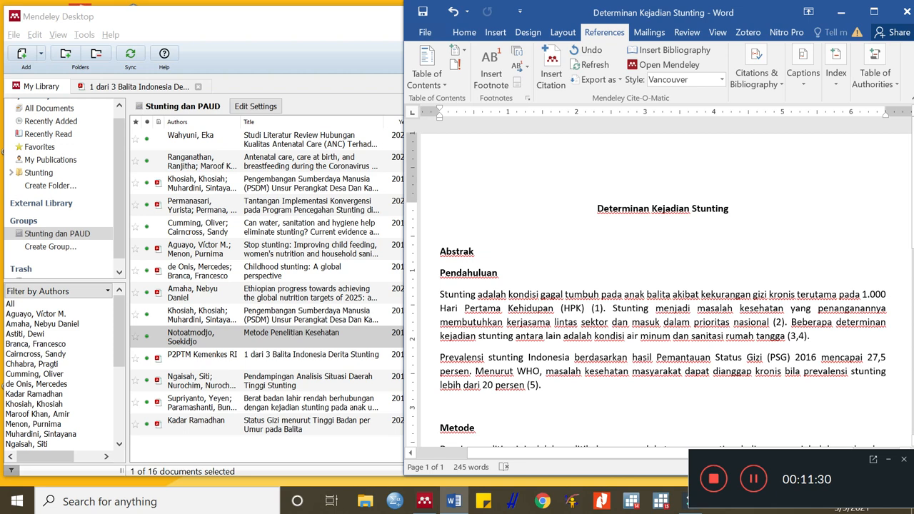
pyautogui.scroll(-10, 531, 216)
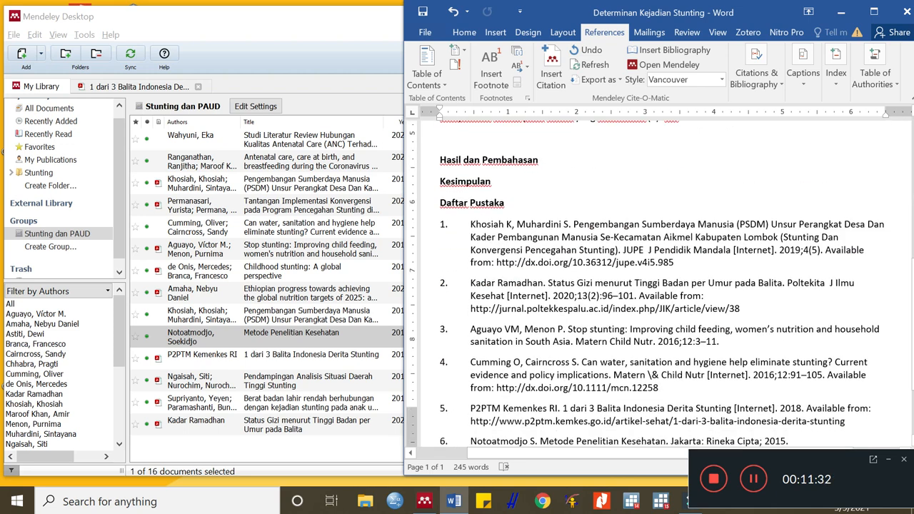
pyautogui.click(531, 217)
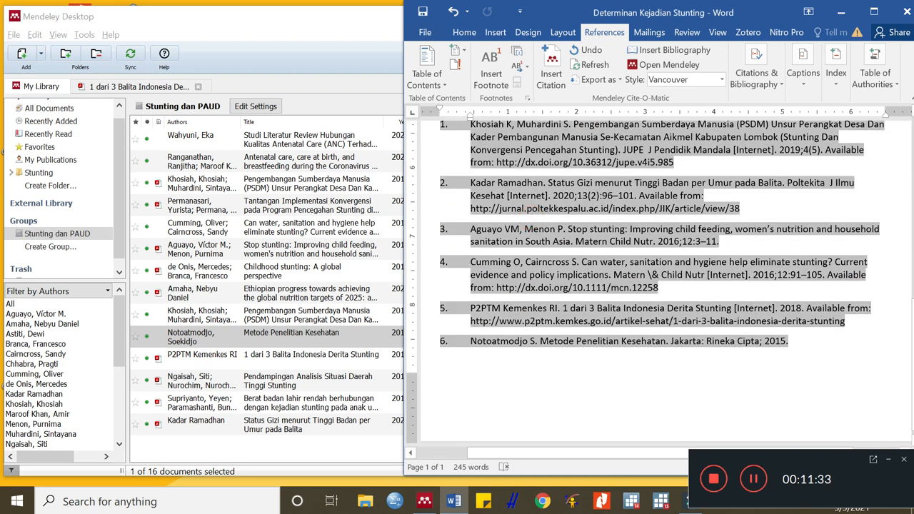